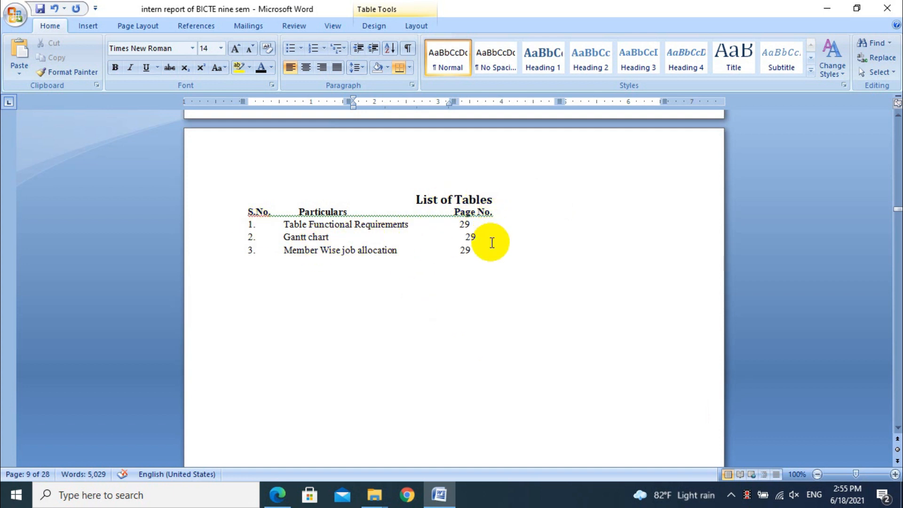
# Delete the three manually typed entries below the header row of the List of Tables
pyautogui.moveTo(490, 252); pyautogui.dragTo(243, 231)
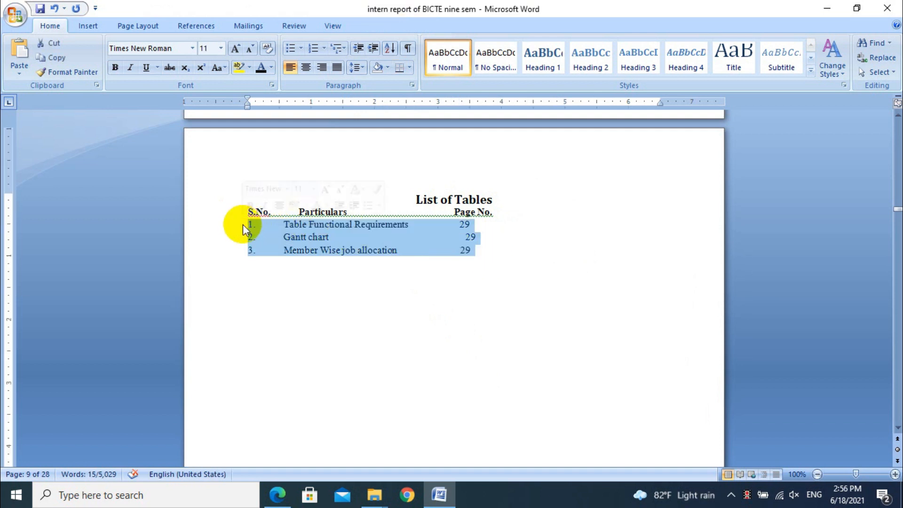
pyautogui.press('Delete')
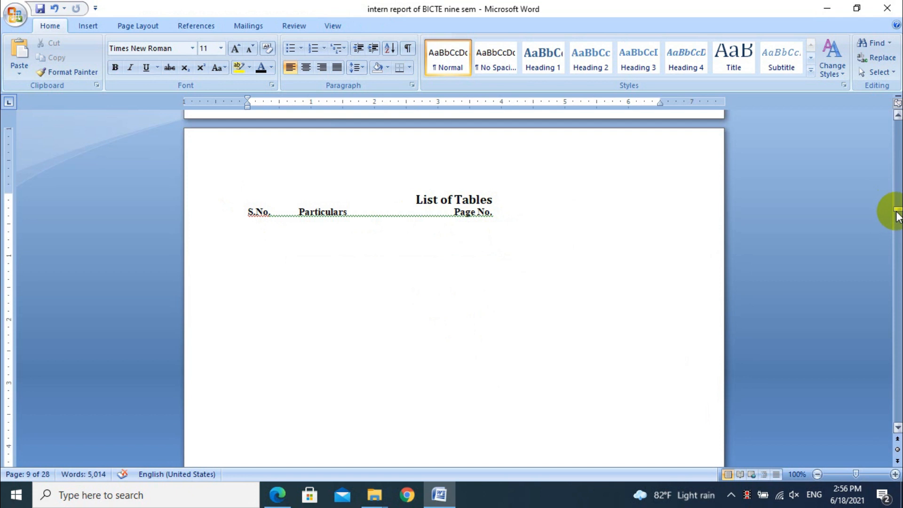
# Insert the table caption "Table 1:Weekly Timetable" above the "Weekly timetable:" heading
pyautogui.moveTo(897, 212); pyautogui.dragTo(898, 148)
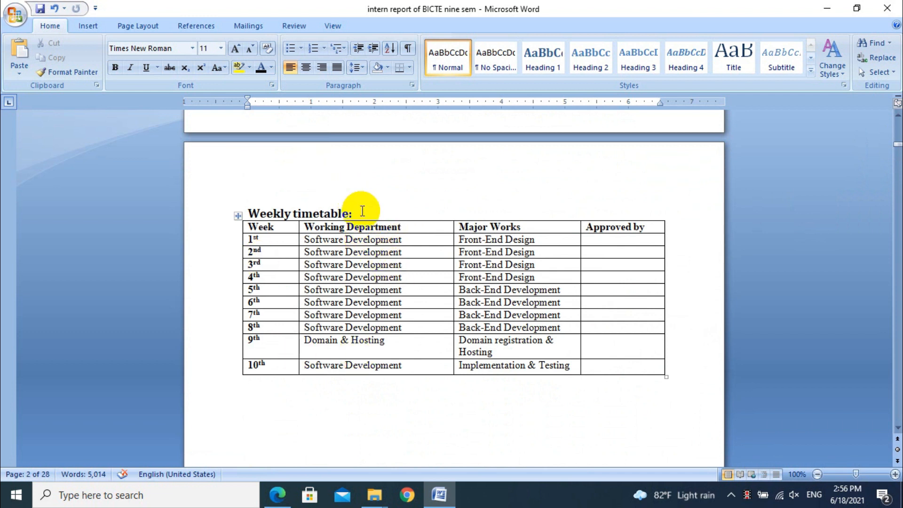
pyautogui.moveTo(360, 213); pyautogui.dragTo(276, 209)
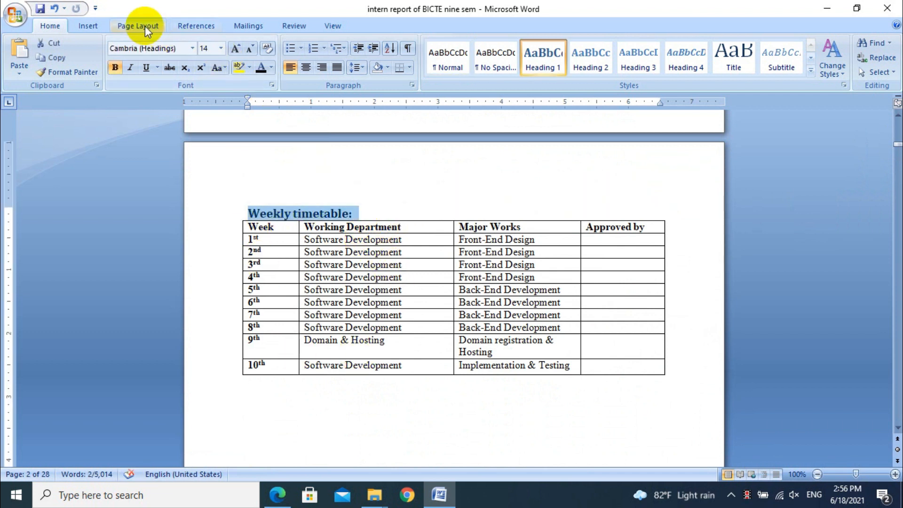
pyautogui.click(187, 25)
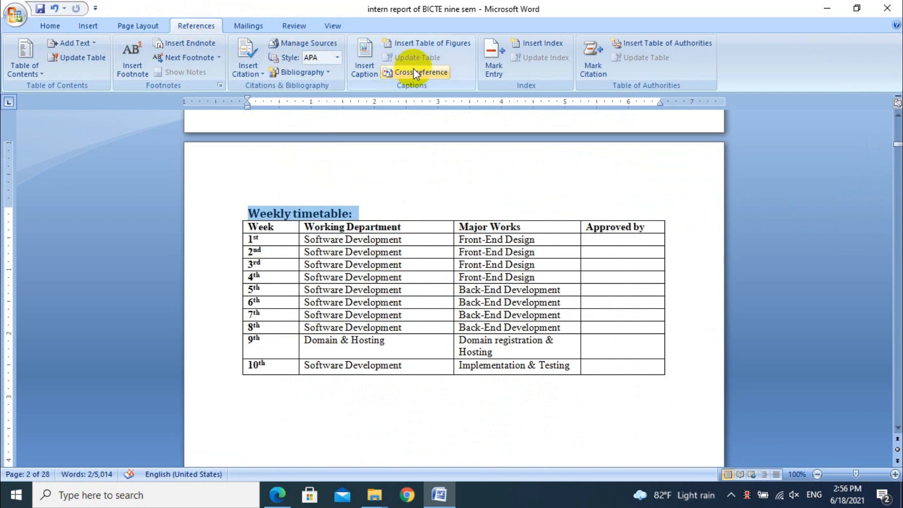
pyautogui.click(374, 66)
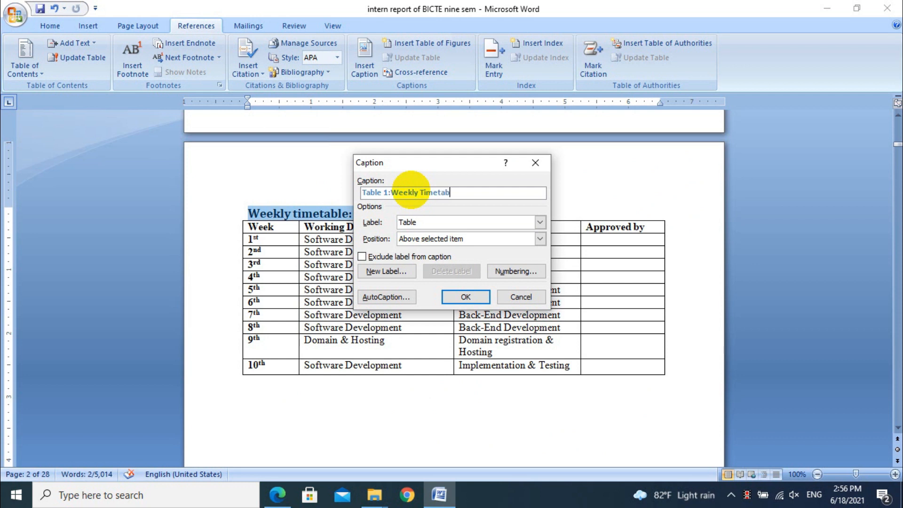
pyautogui.click(466, 297)
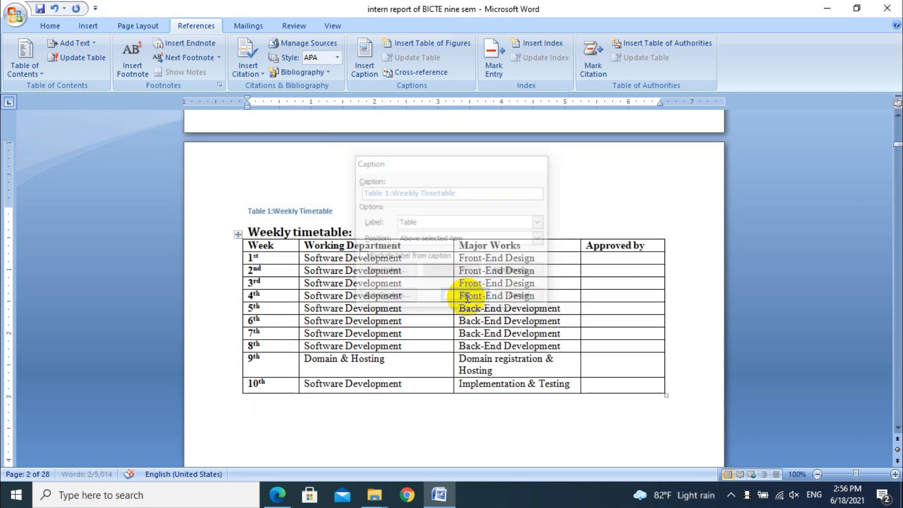
# Format the Table 1 caption at 14 pt in black with 0 pt paragraph spacing after it
pyautogui.moveTo(335, 211); pyautogui.dragTo(241, 213)
pyautogui.click(46, 27)
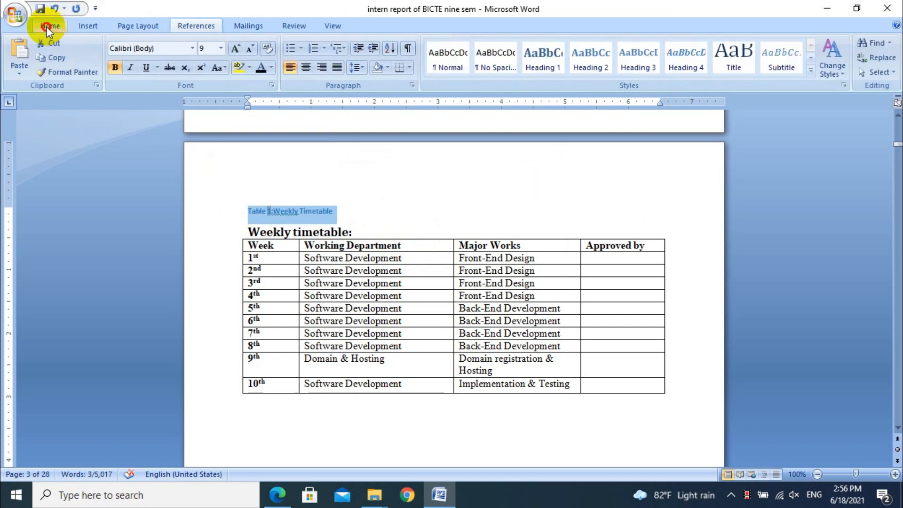
pyautogui.click(221, 48)
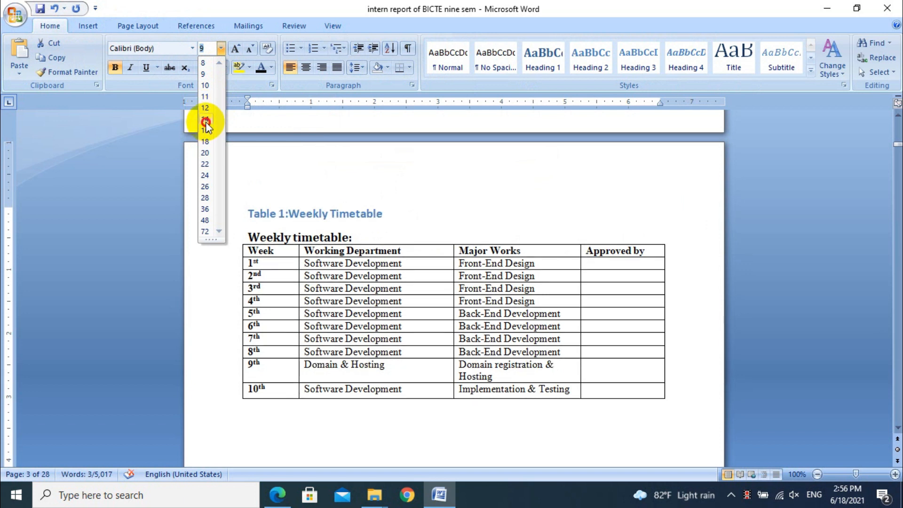
pyautogui.click(205, 120)
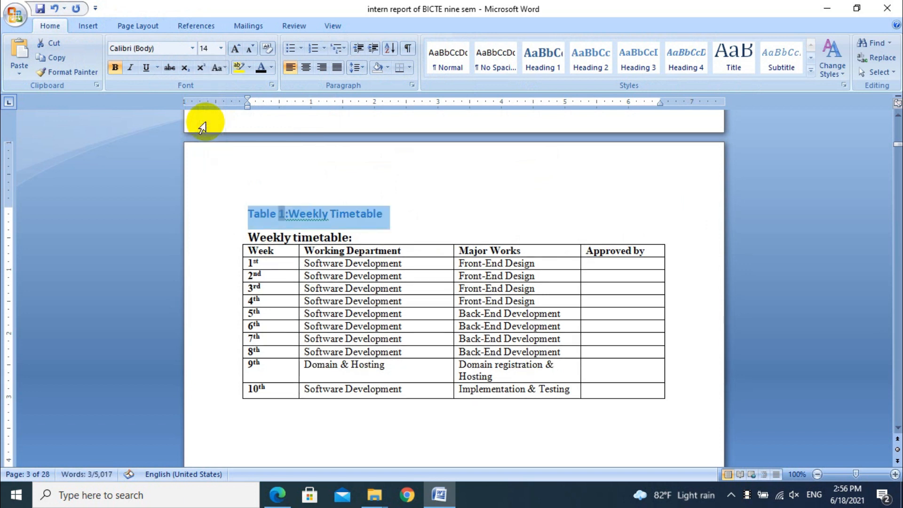
pyautogui.click(260, 68)
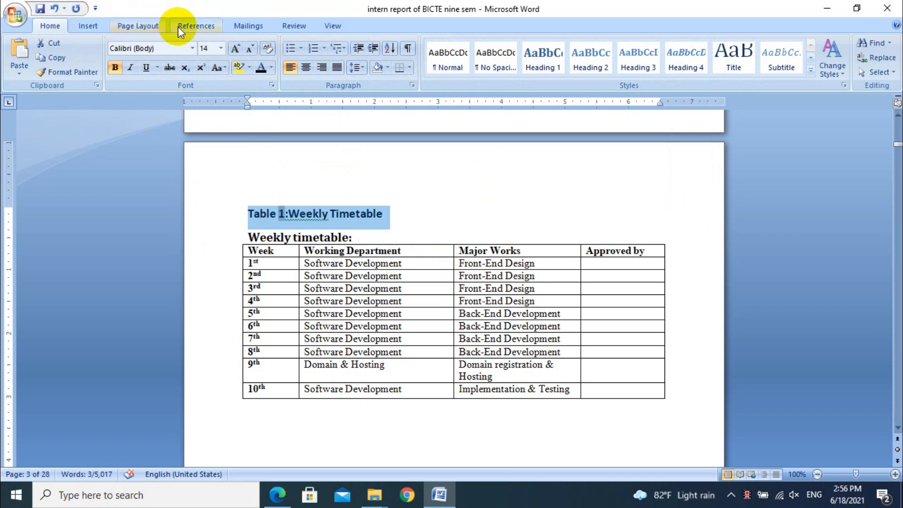
pyautogui.click(126, 26)
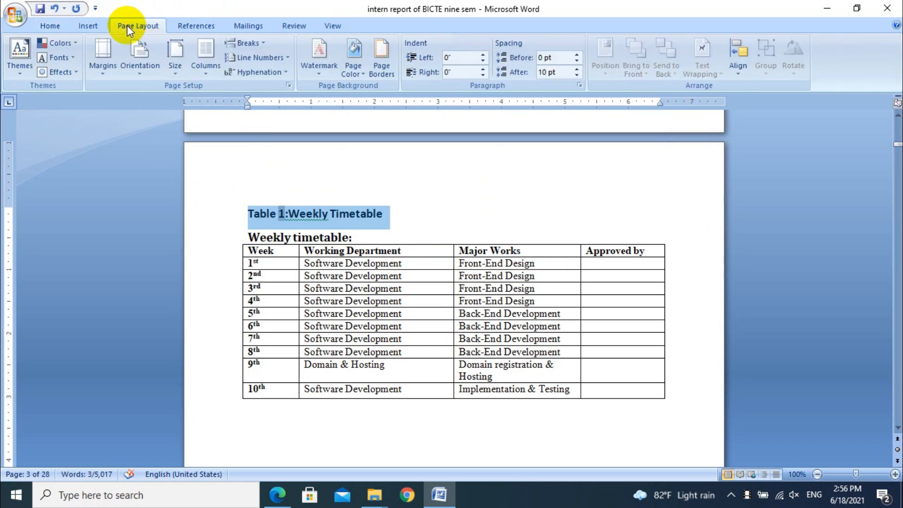
pyautogui.click(577, 75)
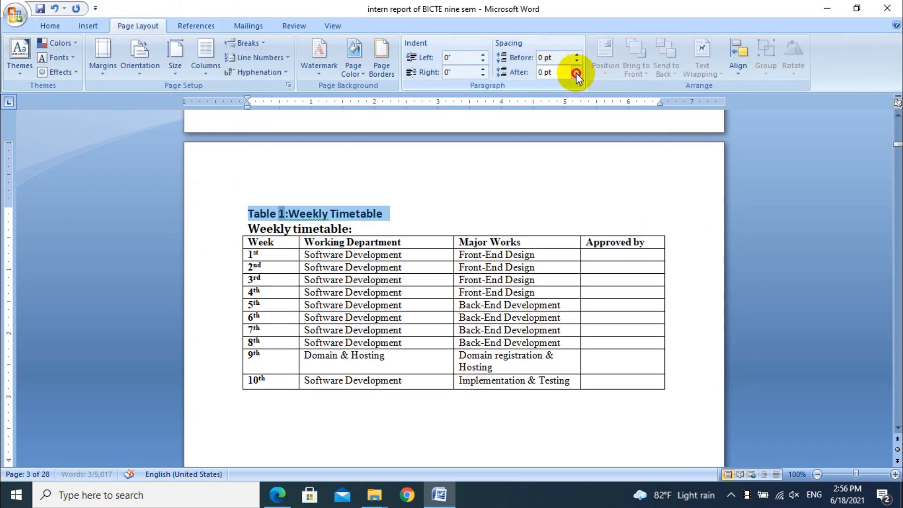
# Delete the old "Weekly timetable:" heading and its empty line between the caption and the table
pyautogui.click(363, 229)
pyautogui.moveTo(363, 229); pyautogui.dragTo(247, 234)
pyautogui.press('Delete')
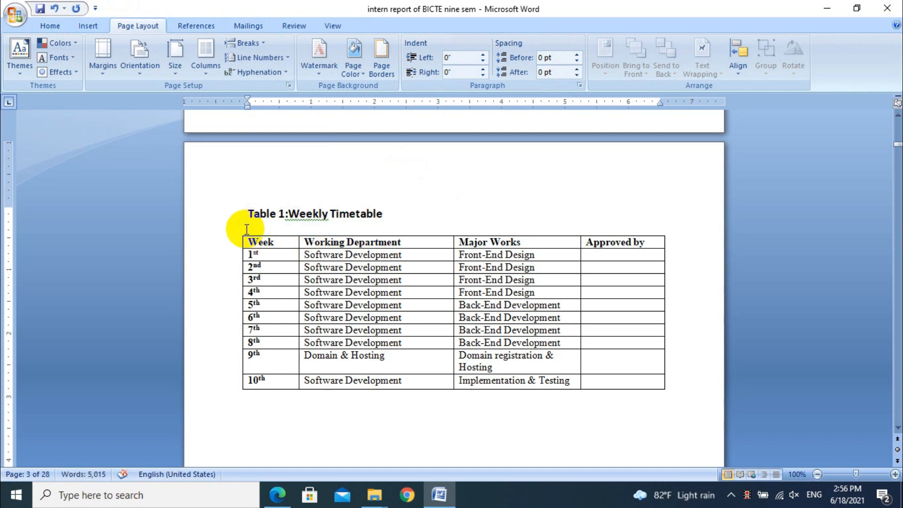
pyautogui.press('Delete')
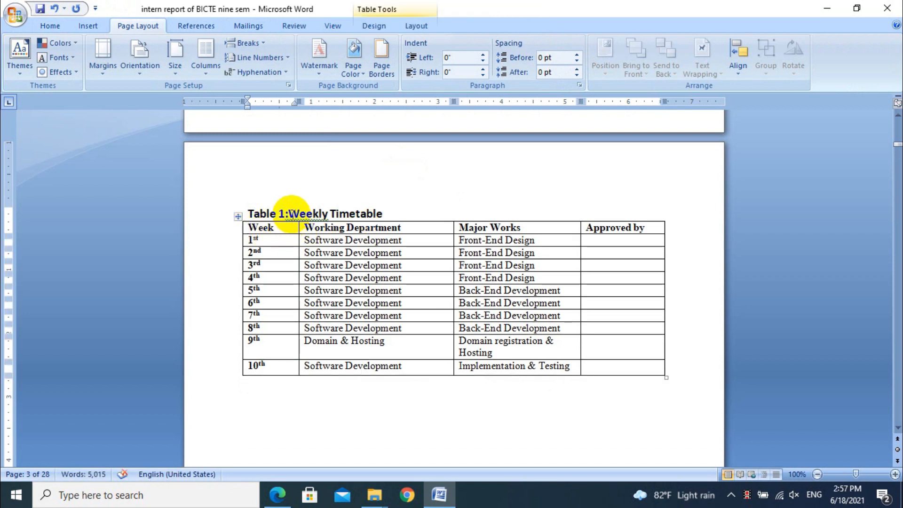
# Add a space after the colon so the caption reads "Table 1: Weekly Timetable"
pyautogui.click(290, 214)
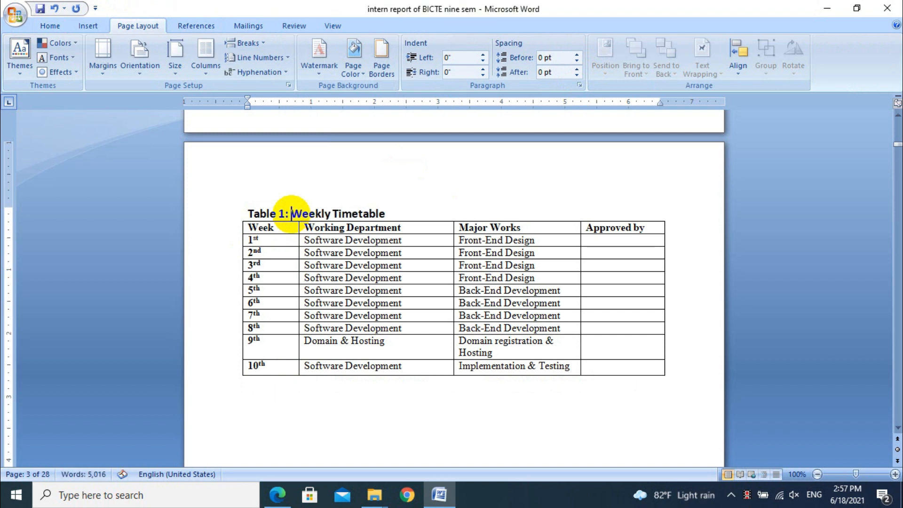
pyautogui.click(382, 242)
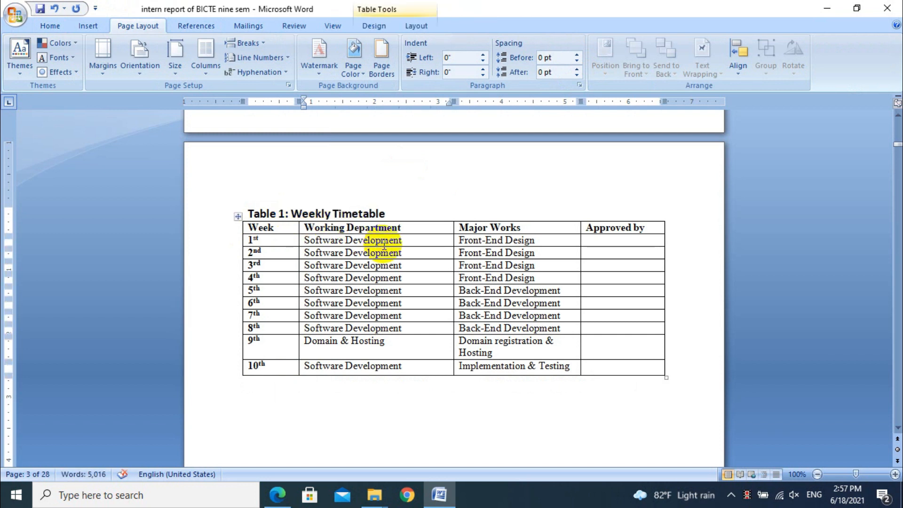
pyautogui.click(364, 214)
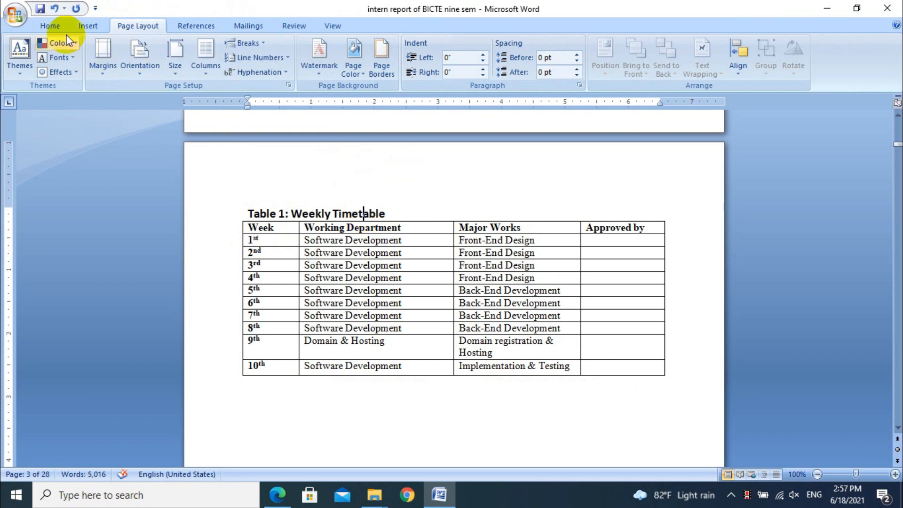
pyautogui.click(44, 27)
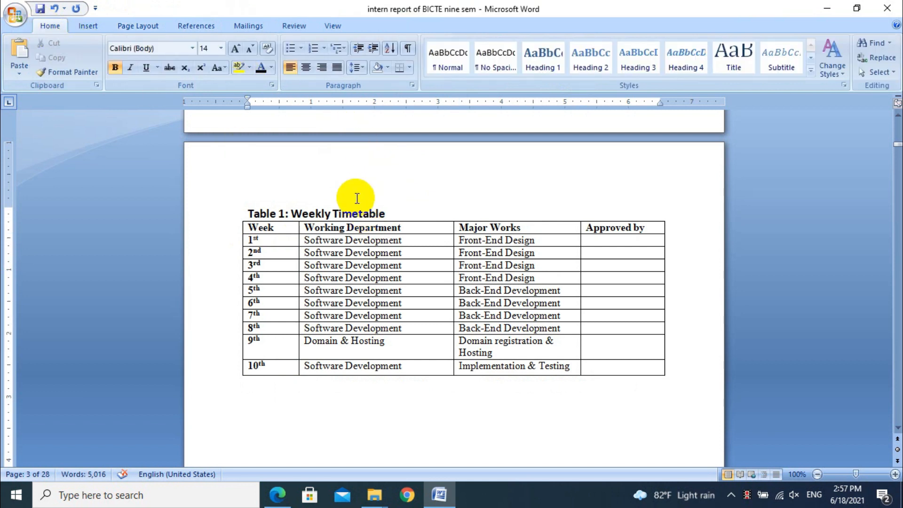
# Insert the table caption "Table 2: Company letter provided by Gist" above the company letter heading on the following page
pyautogui.click(417, 390)
pyautogui.press('Down')
pyautogui.press('Down')
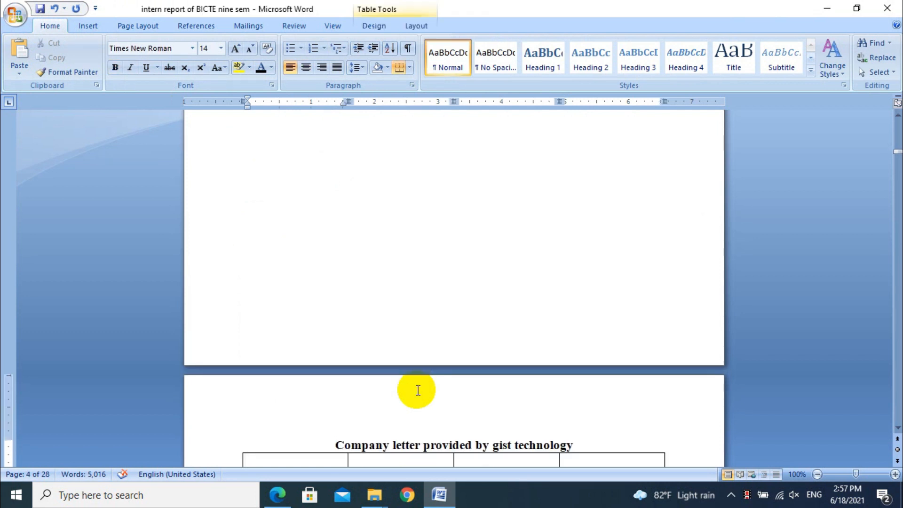
pyautogui.press('Down')
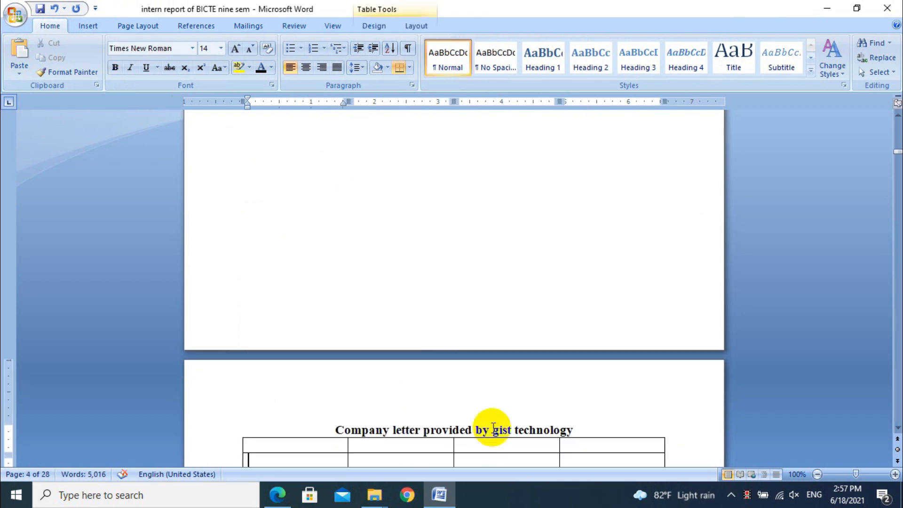
pyautogui.moveTo(574, 429); pyautogui.dragTo(323, 419)
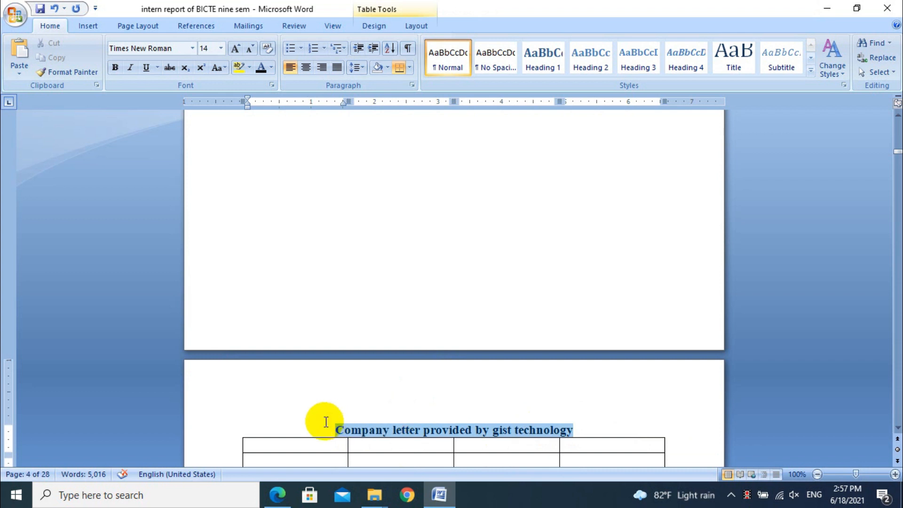
pyautogui.click(207, 24)
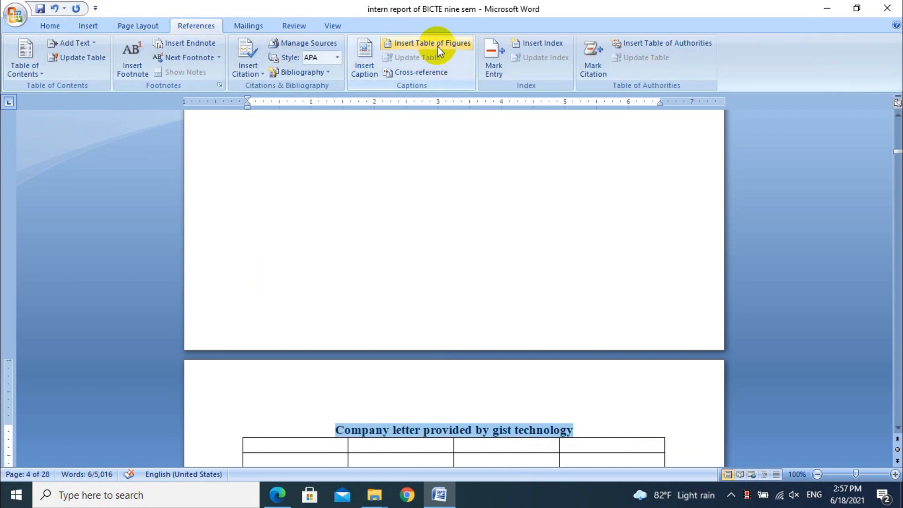
pyautogui.click(365, 59)
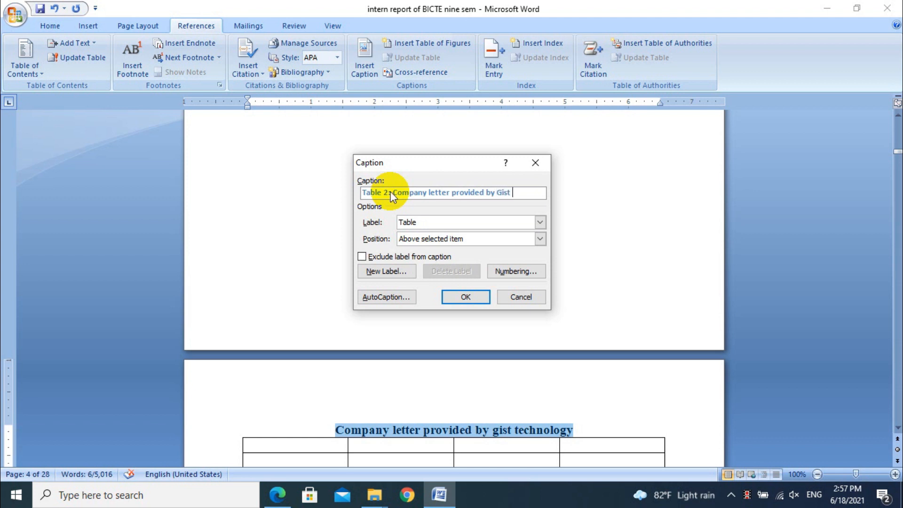
pyautogui.click(453, 295)
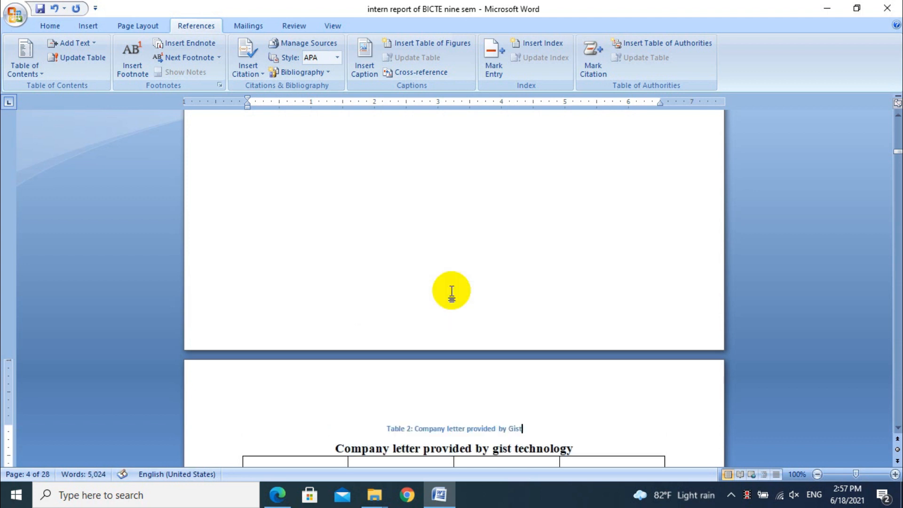
# Set the Table 2 caption to 14 pt with 0 pt paragraph spacing after it
pyautogui.moveTo(523, 428); pyautogui.dragTo(373, 434)
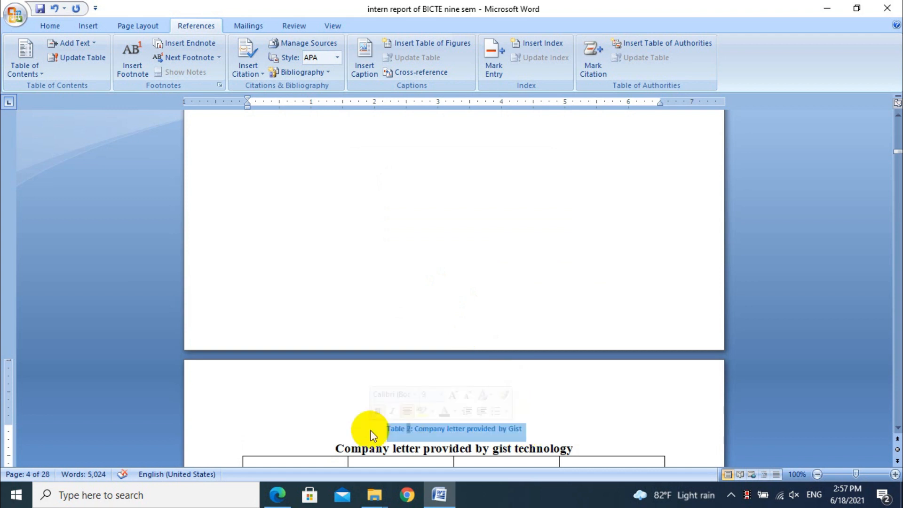
pyautogui.click(46, 28)
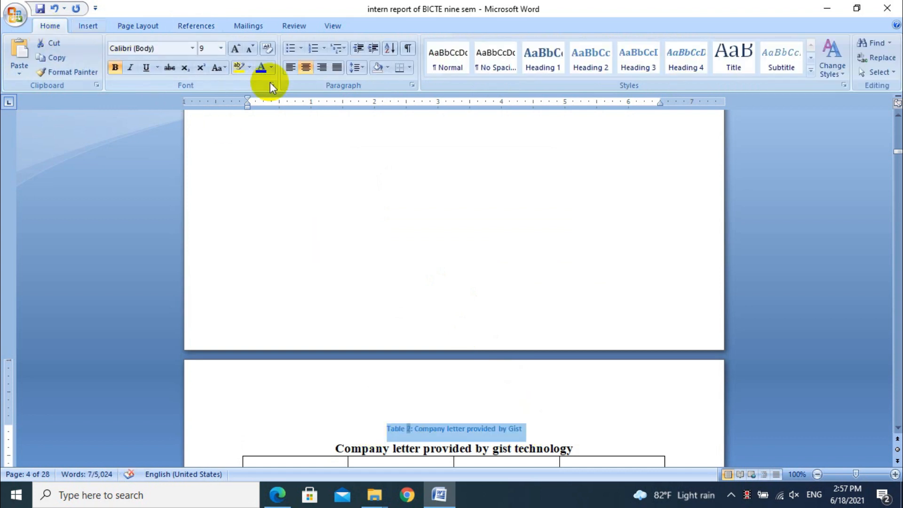
pyautogui.click(221, 48)
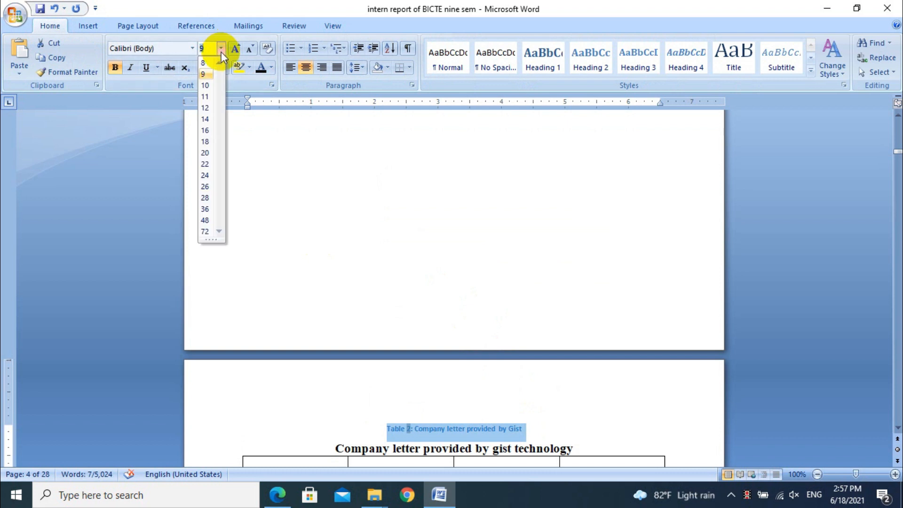
pyautogui.click(205, 119)
pyautogui.click(123, 24)
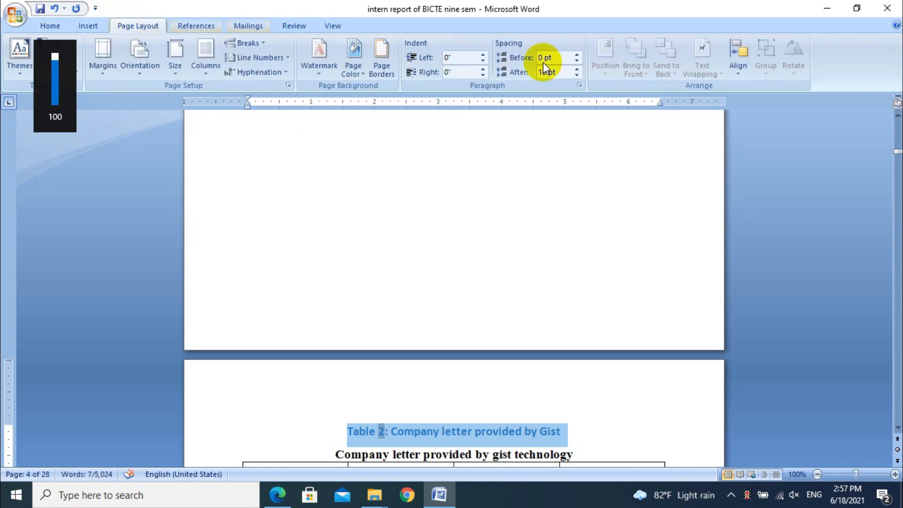
pyautogui.click(576, 75)
pyautogui.click(577, 75)
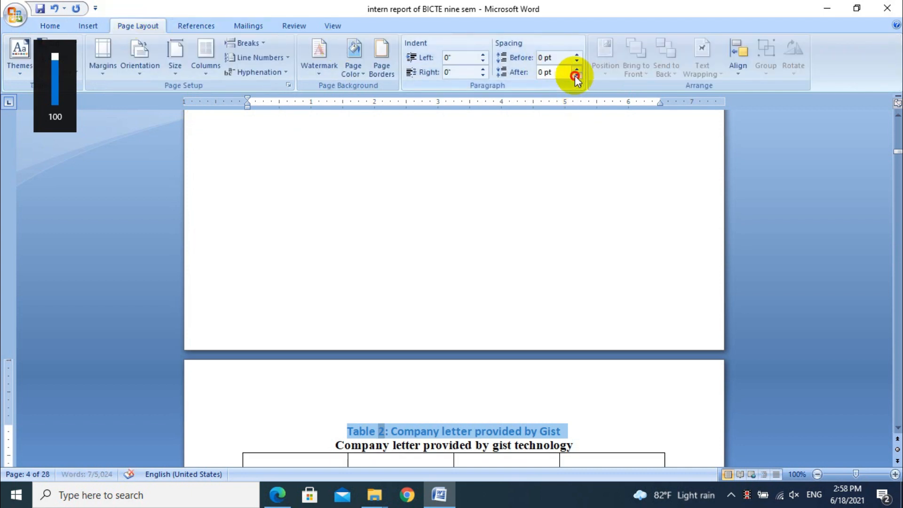
# Delete the old "Company letter provided by gist technology" heading line above the table
pyautogui.moveTo(576, 445); pyautogui.dragTo(342, 451)
pyautogui.click(339, 447)
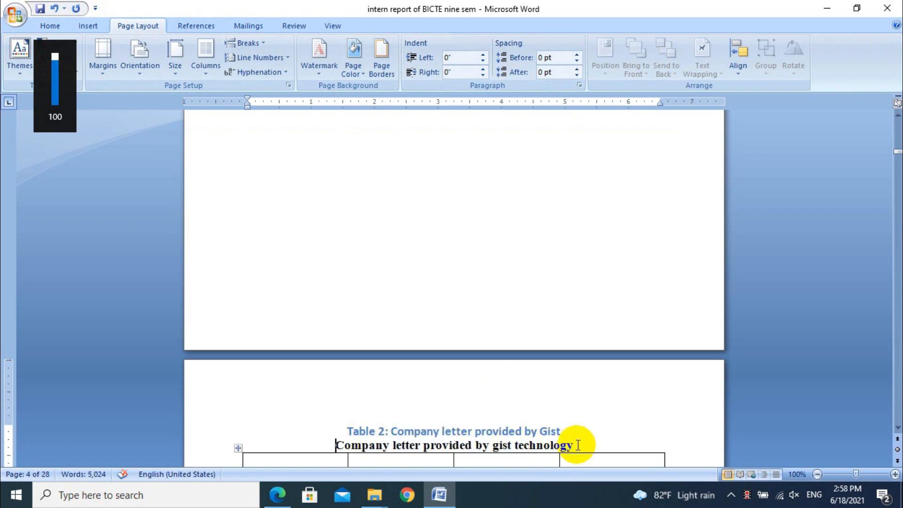
pyautogui.moveTo(580, 445); pyautogui.dragTo(351, 444)
pyautogui.press('Delete')
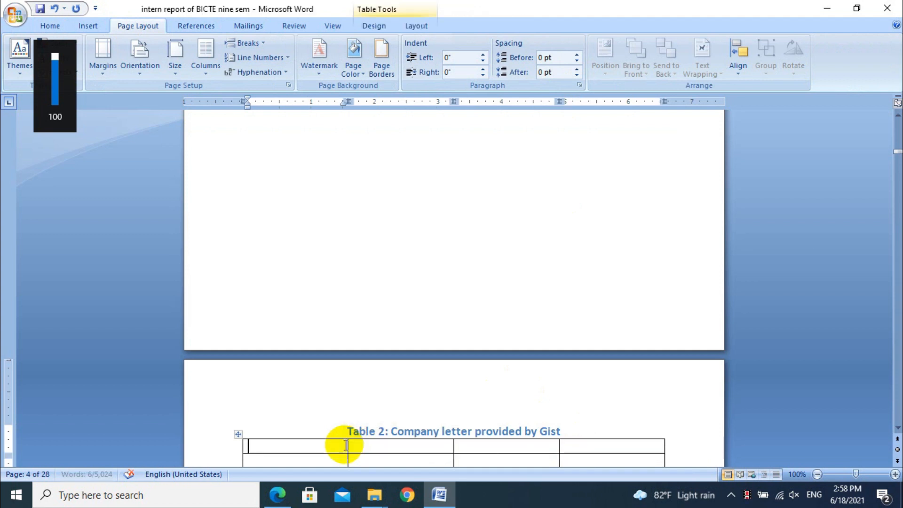
# Change the Table 2 caption's font color to black
pyautogui.moveTo(566, 428); pyautogui.dragTo(343, 430)
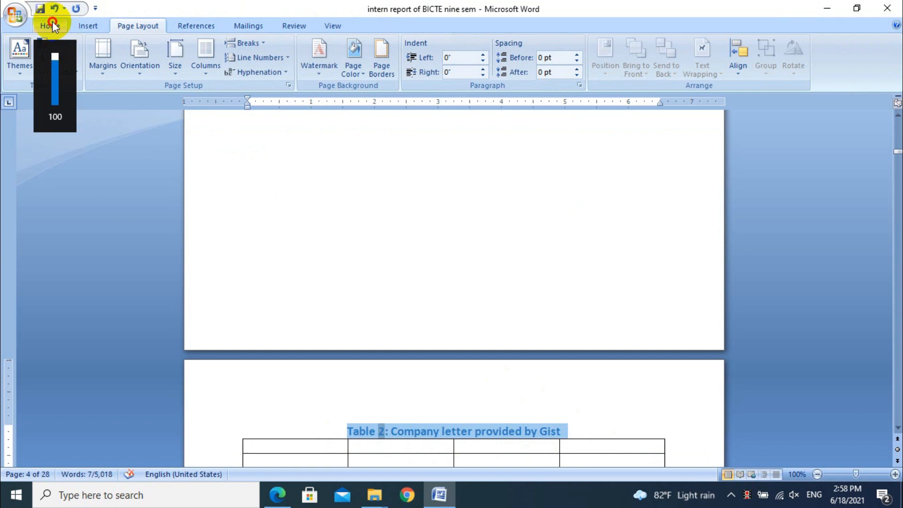
pyautogui.click(49, 25)
pyautogui.click(262, 68)
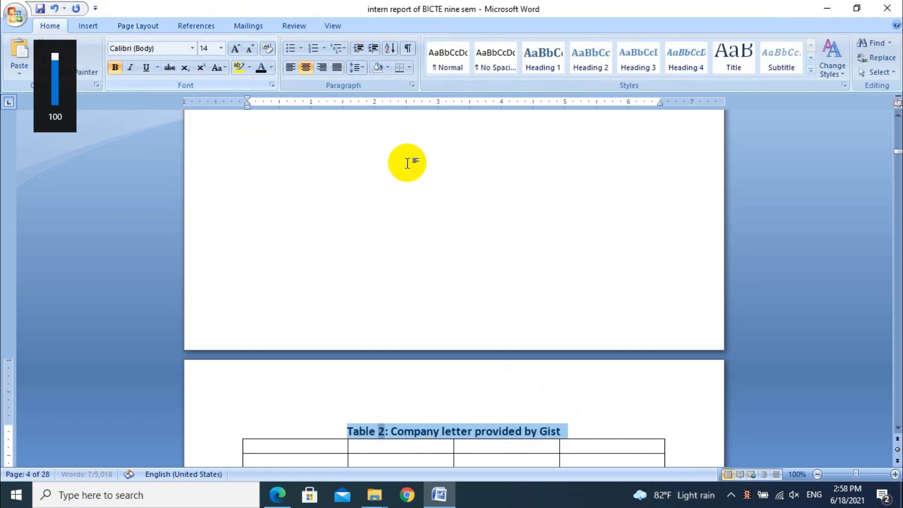
pyautogui.click(640, 388)
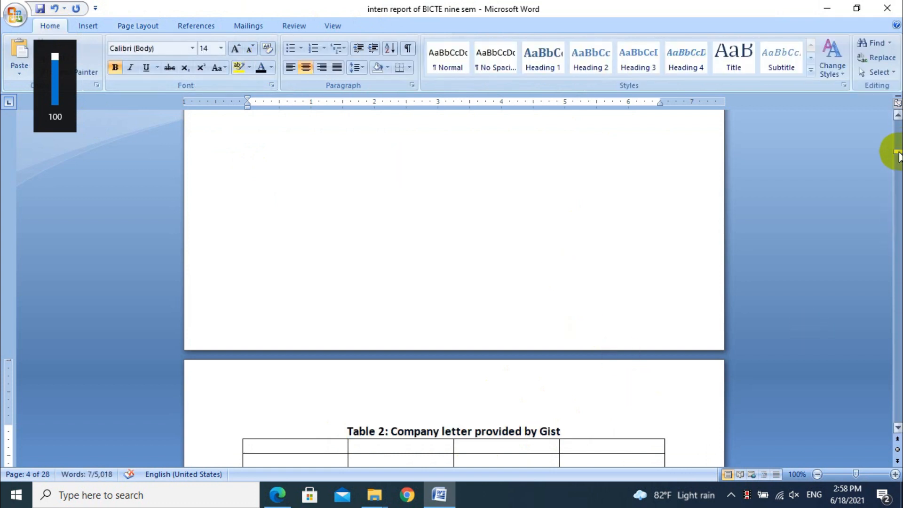
# Insert a table of figures using the Table caption label below the column headings on the List of Tables page
pyautogui.moveTo(898, 151); pyautogui.dragTo(898, 207)
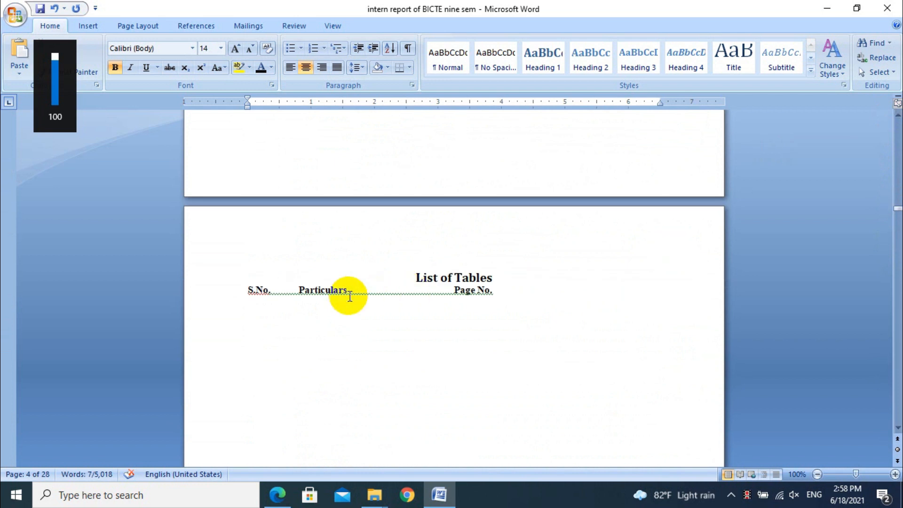
pyautogui.click(245, 309)
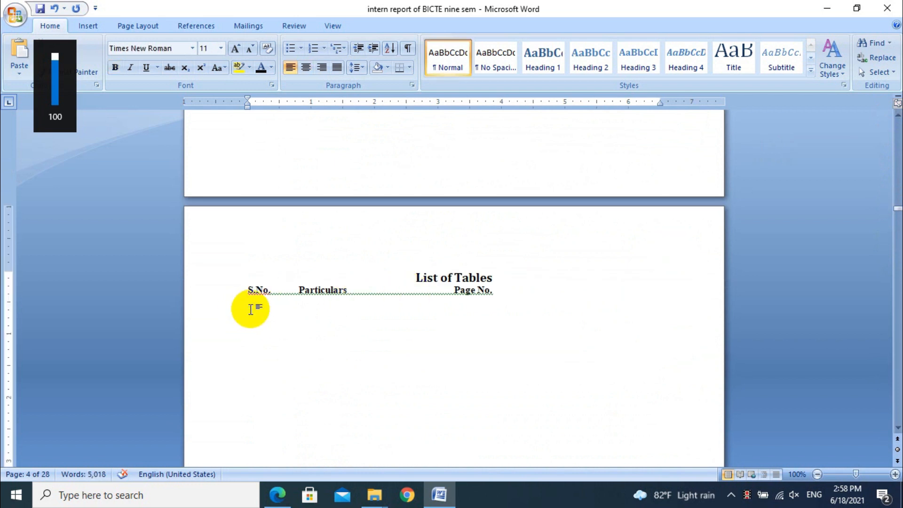
pyautogui.click(195, 25)
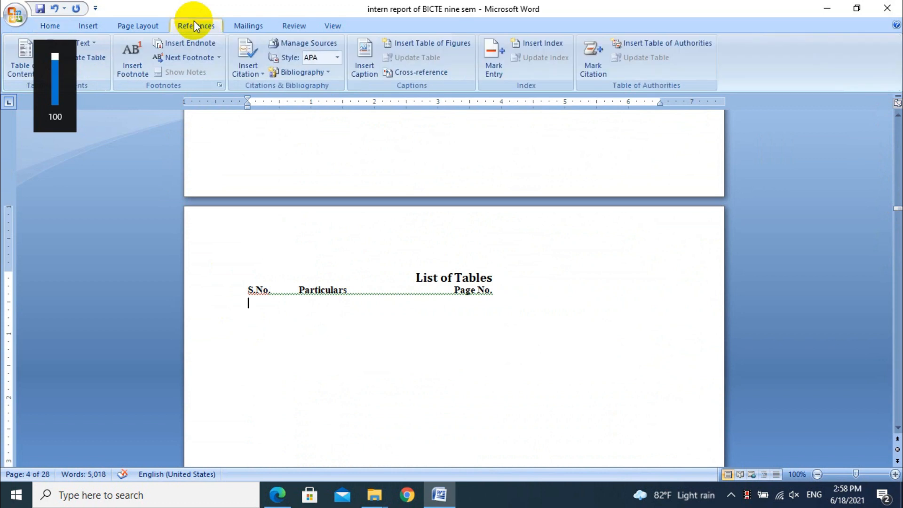
pyautogui.click(442, 44)
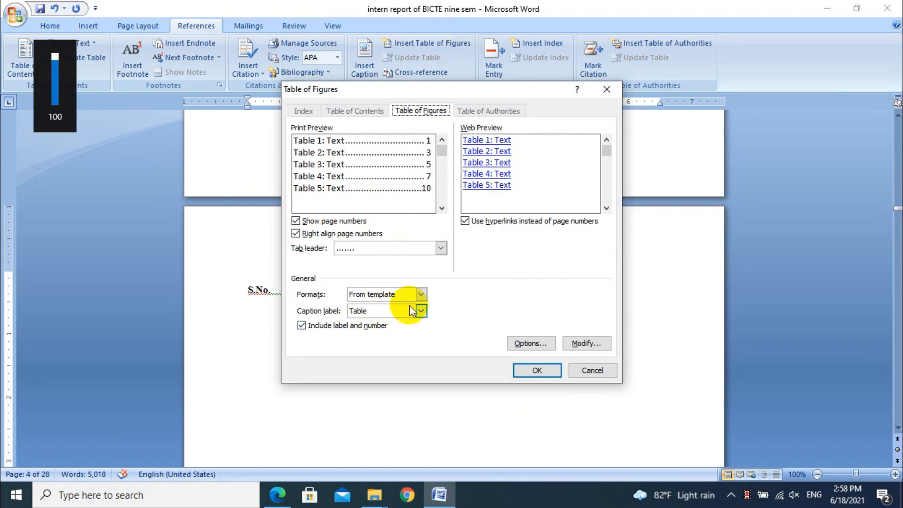
pyautogui.click(421, 312)
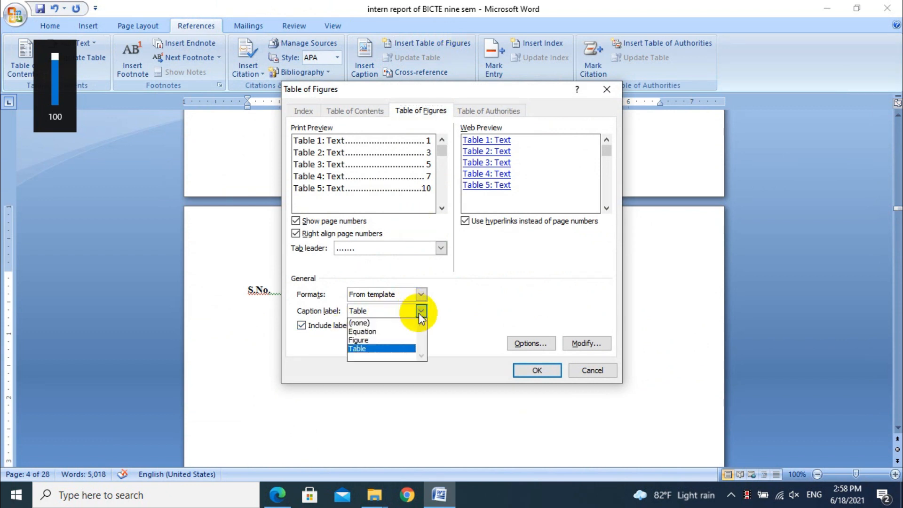
pyautogui.click(484, 296)
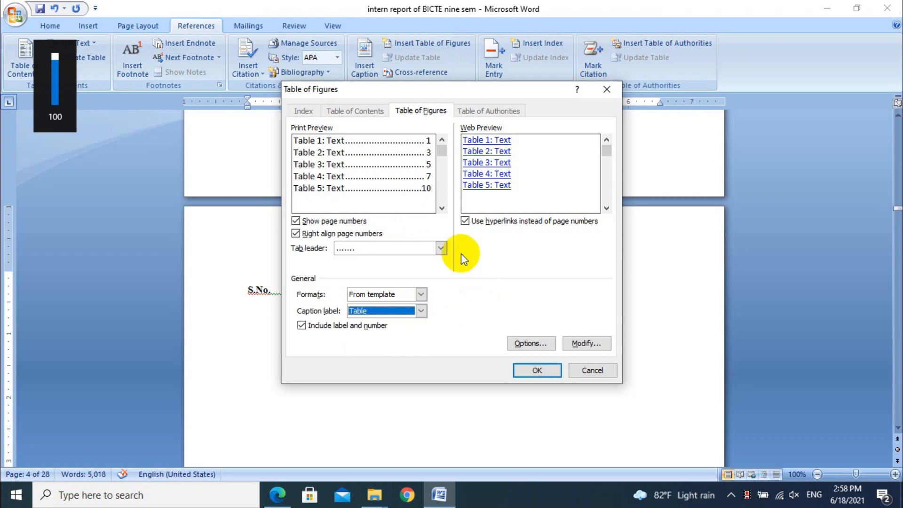
pyautogui.click(536, 370)
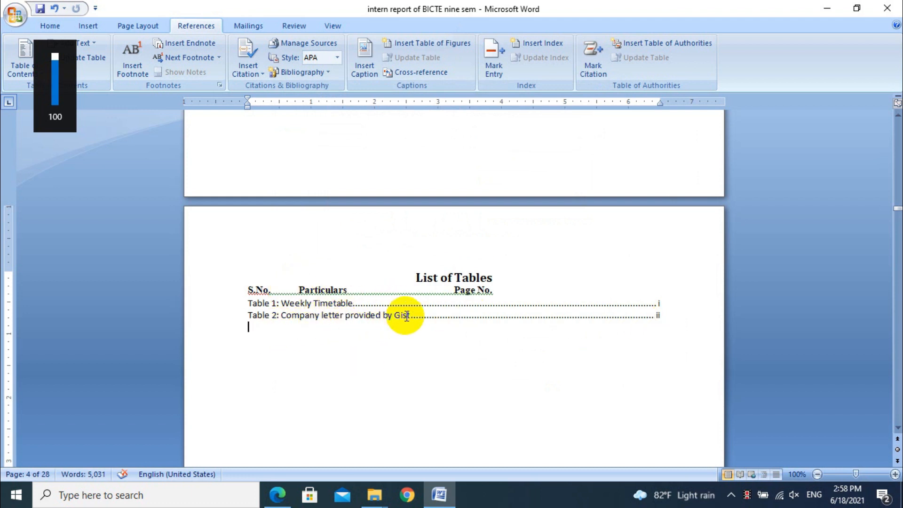
pyautogui.click(661, 316)
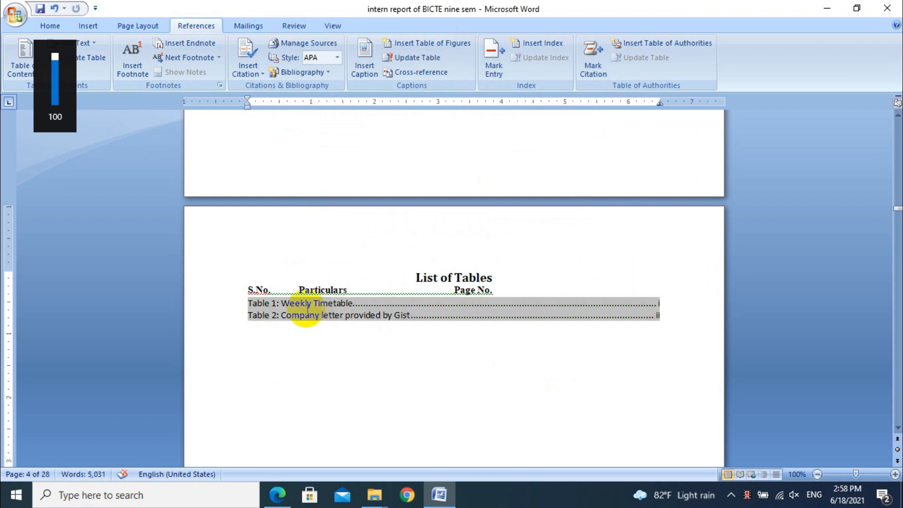
pyautogui.click(258, 302)
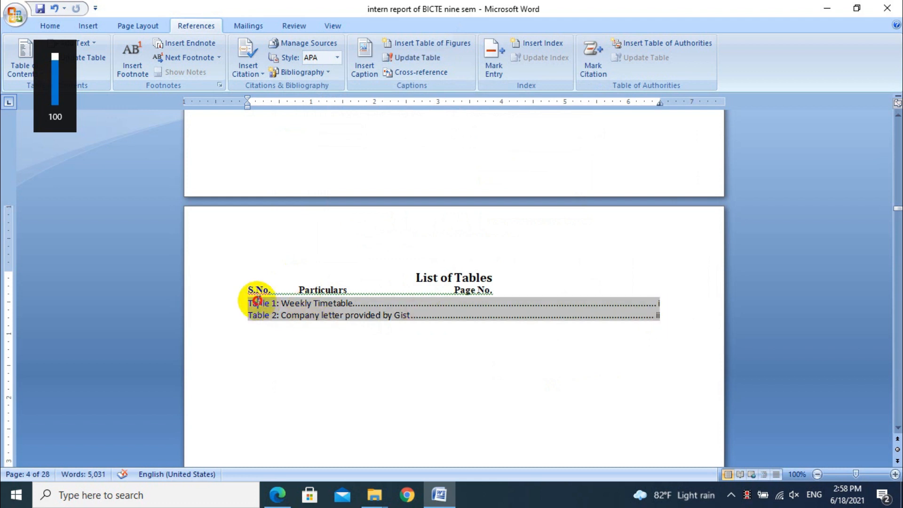
# Delete the four manually typed entries below the column headings on the List of figures page
pyautogui.click(528, 266)
pyautogui.press('pageup')
pyautogui.press('pageup')
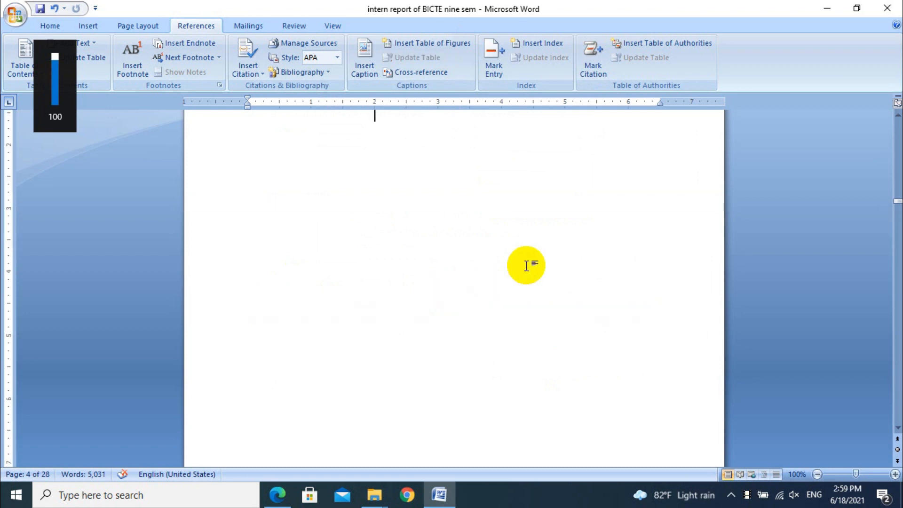
pyautogui.click(377, 324)
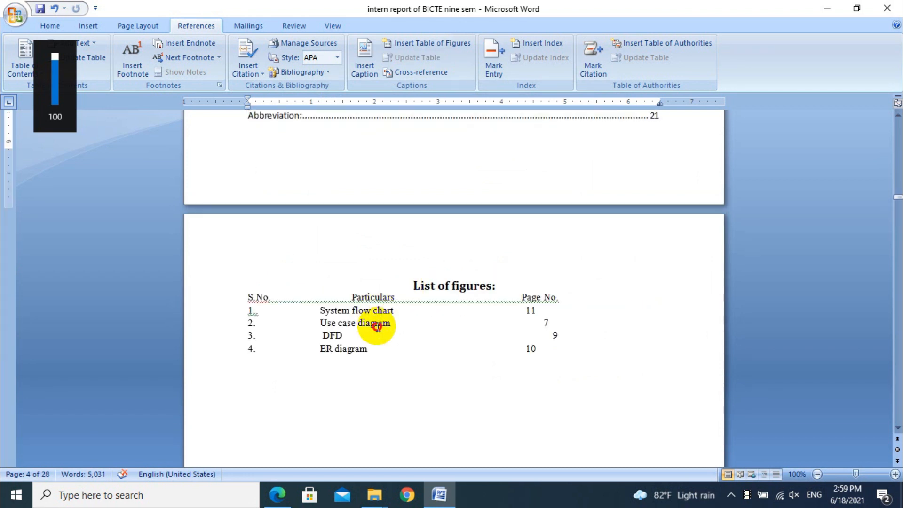
pyautogui.moveTo(579, 353); pyautogui.dragTo(245, 313)
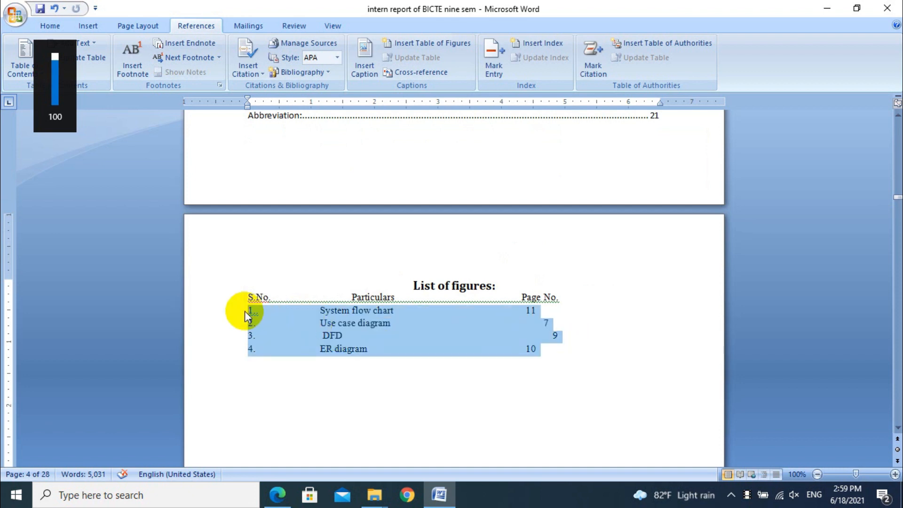
pyautogui.press('Delete')
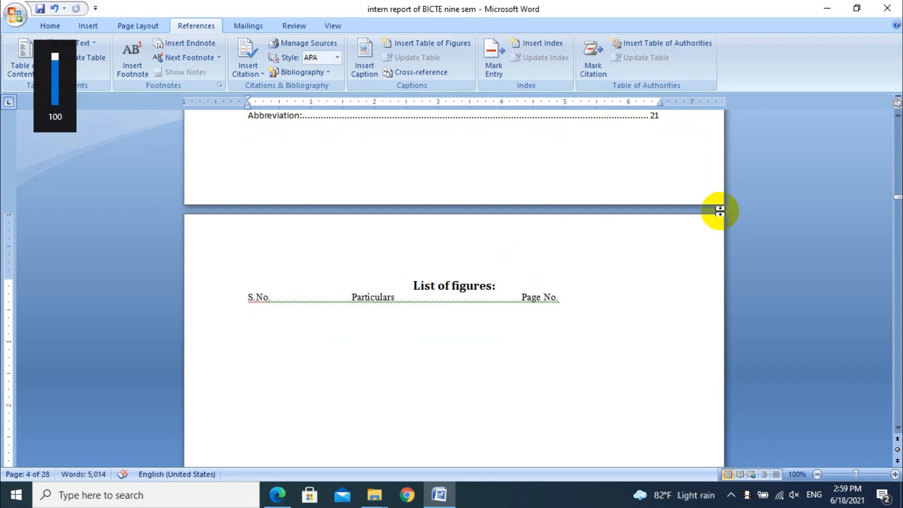
# Center the "Figure 3: Login Process" caption and format its text as 12 pt black
pyautogui.moveTo(898, 200); pyautogui.dragTo(898, 248)
pyautogui.moveTo(897, 251); pyautogui.dragTo(897, 327)
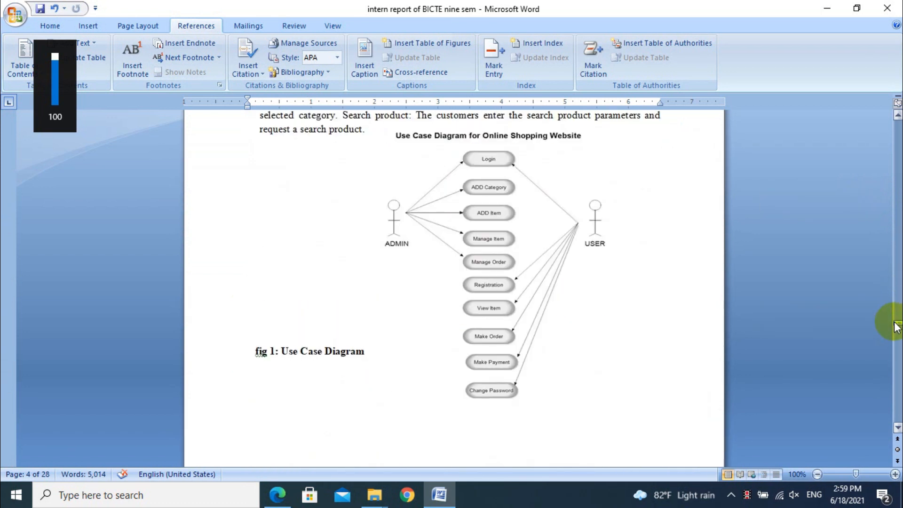
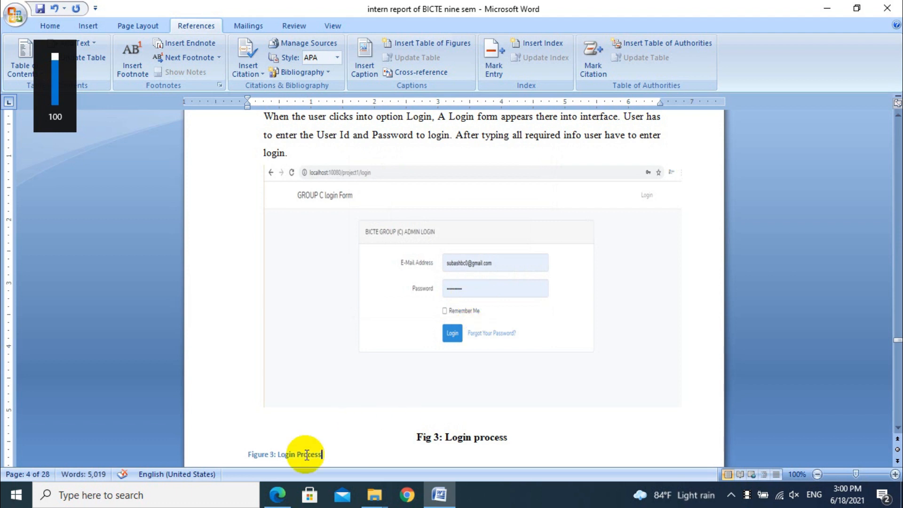
pyautogui.hotkey('ctrl', 'e')
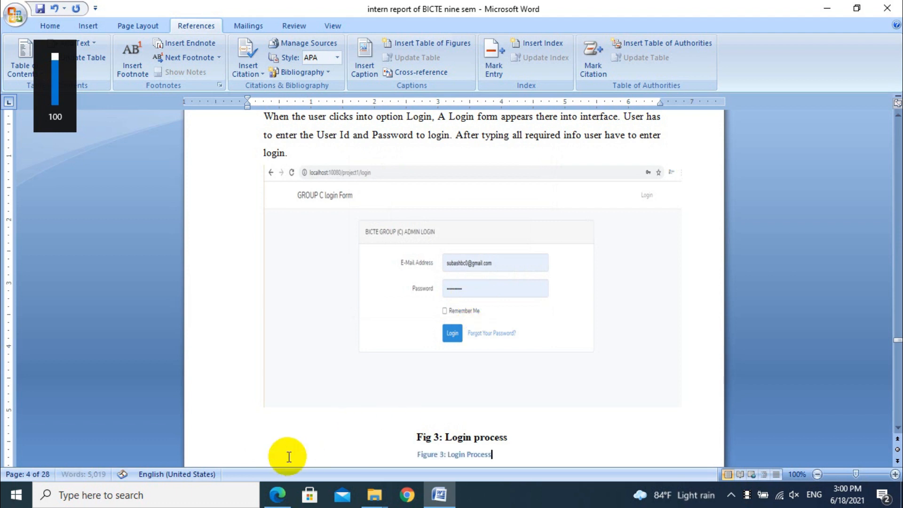
pyautogui.moveTo(496, 455); pyautogui.dragTo(398, 454)
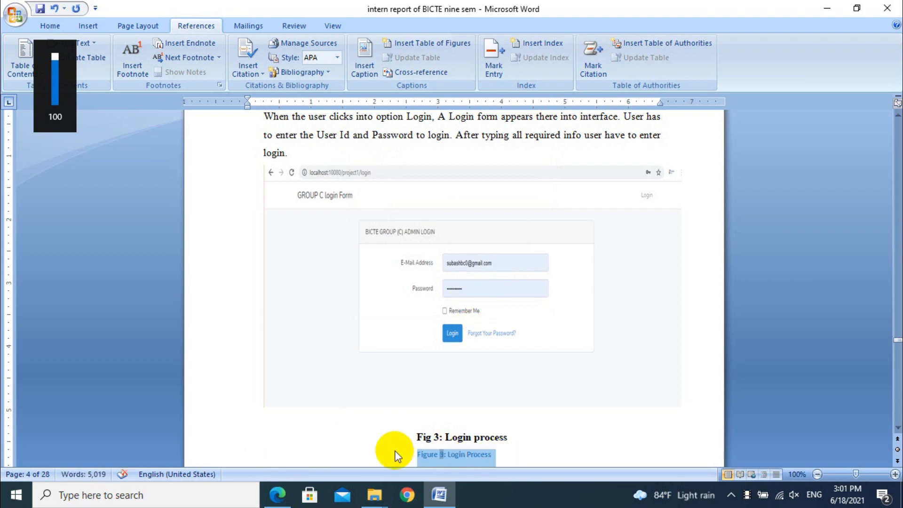
pyautogui.click(47, 25)
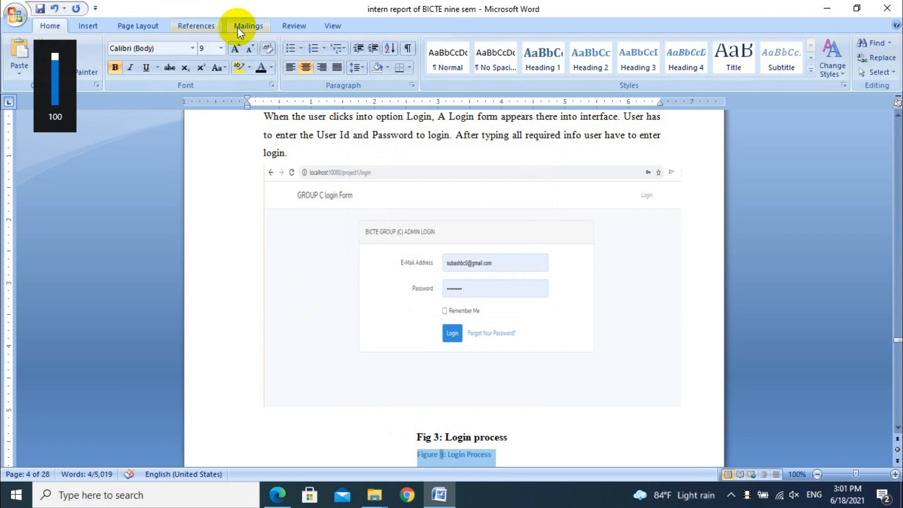
pyautogui.click(221, 48)
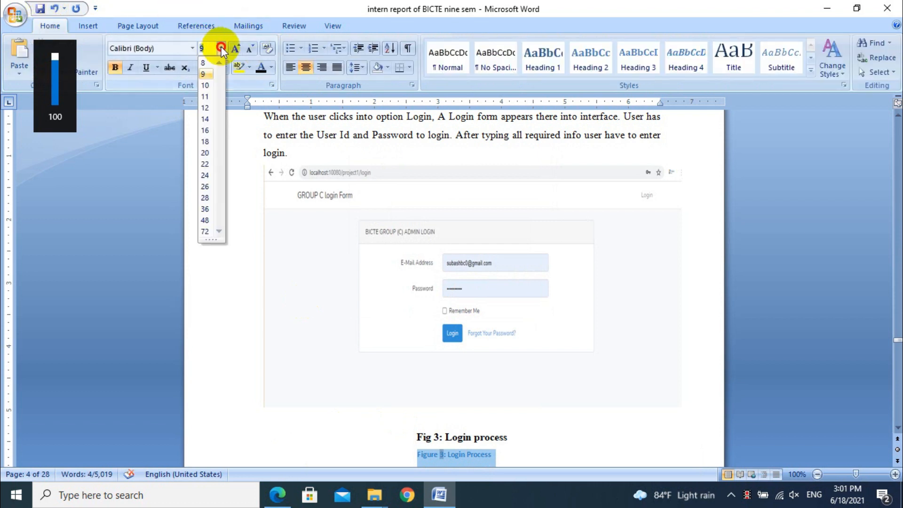
pyautogui.click(205, 108)
pyautogui.click(261, 69)
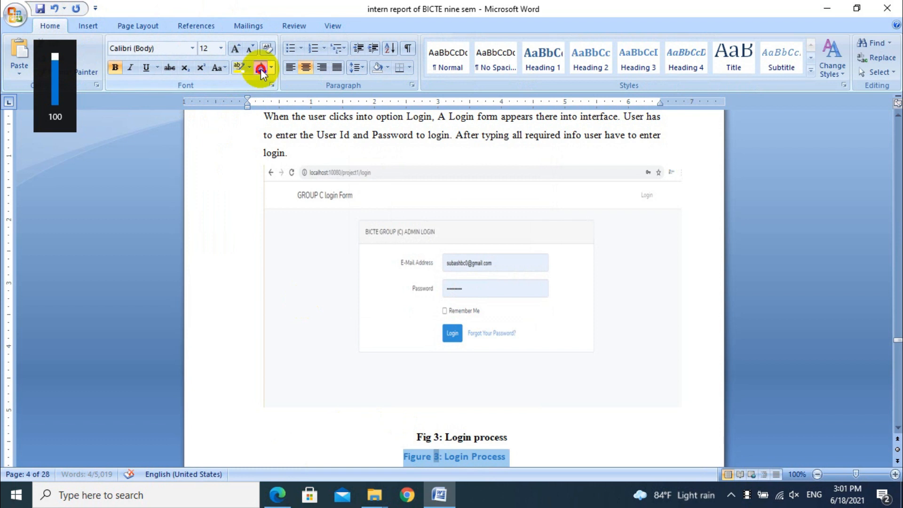
# Set the Figure 3 caption's paragraph spacing after to 0 pt and delete the old "Fig 3: Login process" line above it
pyautogui.click(133, 25)
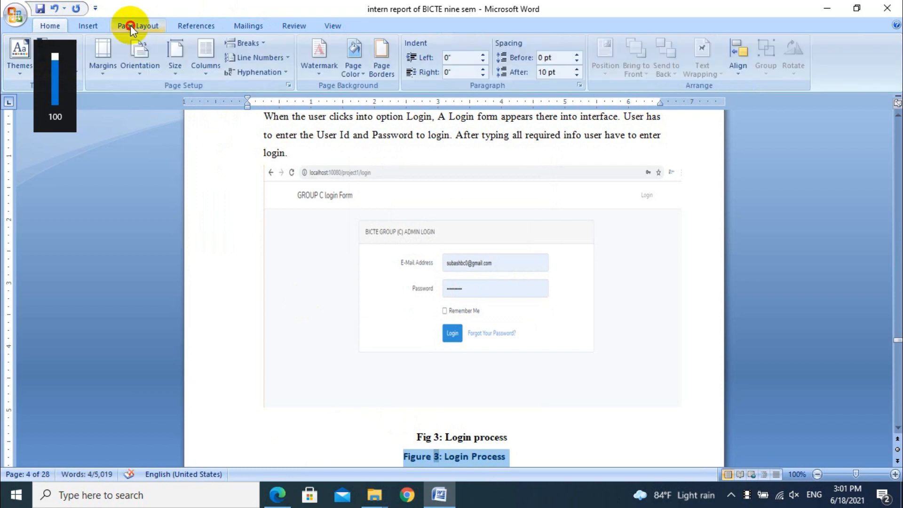
pyautogui.click(577, 75)
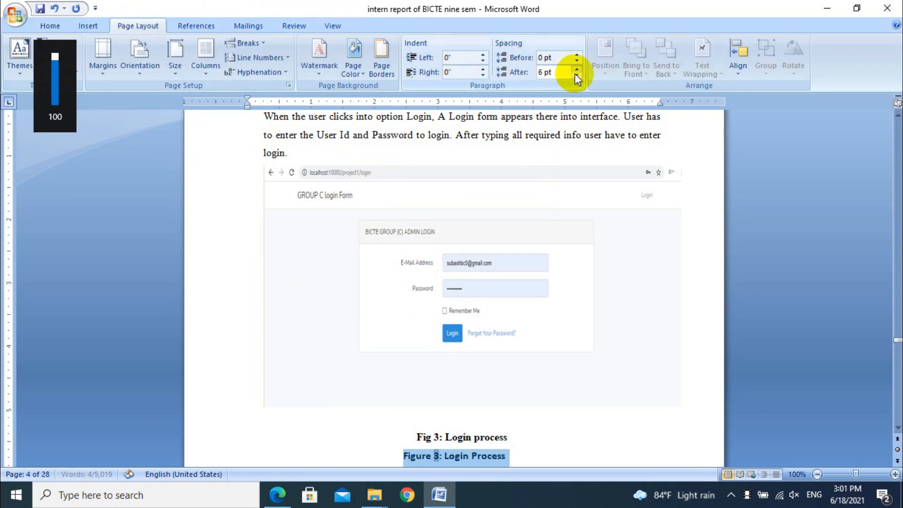
pyautogui.click(577, 75)
pyautogui.moveTo(523, 440); pyautogui.dragTo(426, 438)
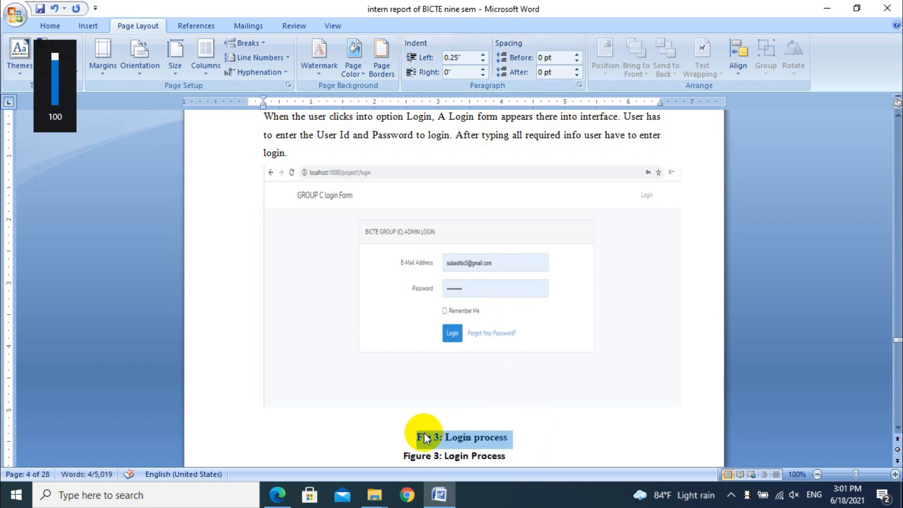
pyautogui.press('Delete')
# Add a blank line above the "2. Administration:" heading to move it onto the next page with its text
pyautogui.press('Down')
pyautogui.press('Down')
pyautogui.press('Down')
pyautogui.press('Down')
pyautogui.press('Down')
pyautogui.press('Down')
pyautogui.press('Down')
pyautogui.press('Down')
pyautogui.press('Down')
pyautogui.press('Down')
pyautogui.press('Down')
pyautogui.press('Down')
pyautogui.press('Down')
pyautogui.press('Down')
pyautogui.press('Down')
pyautogui.press('Down')
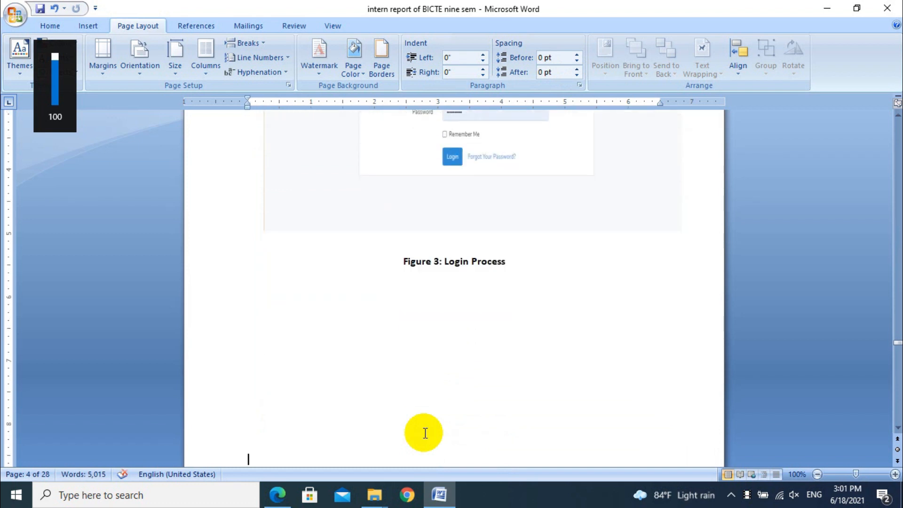
pyautogui.press('Up')
pyautogui.press('Up')
pyautogui.press('Up')
pyautogui.press('Up')
pyautogui.press('Up')
pyautogui.press('Up')
pyautogui.press('Up')
pyautogui.press('Up')
pyautogui.press('Up')
pyautogui.press('Up')
pyautogui.press('Up')
pyautogui.press('Up')
pyautogui.press('Up')
pyautogui.press('Up')
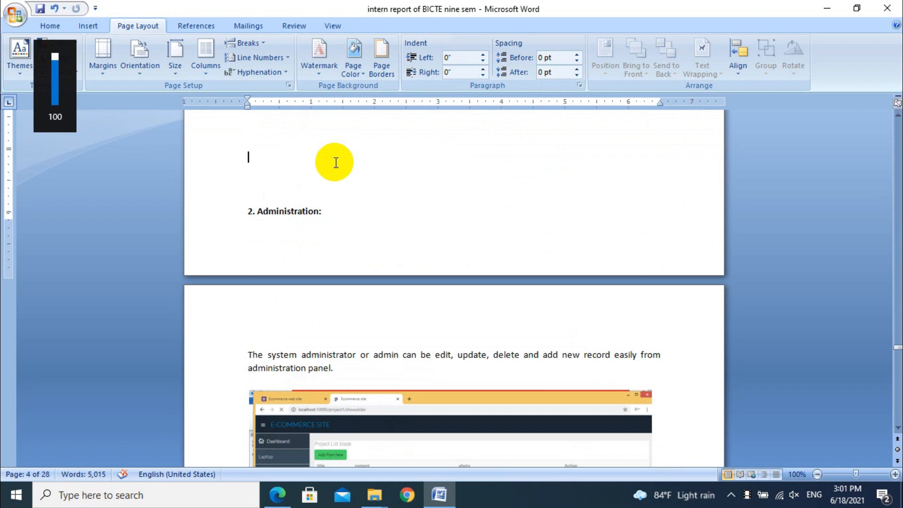
pyautogui.press('Return')
# Delete the old "Fig 4: Admin Panel" text below the admin panel screenshot
pyautogui.press('Down')
pyautogui.press('Down')
pyautogui.press('Down')
pyautogui.press('Down')
pyautogui.press('Down')
pyautogui.press('Down')
pyautogui.press('Down')
pyautogui.press('Down')
pyautogui.press('Down')
pyautogui.press('Down')
pyautogui.press('Down')
pyautogui.press('Down')
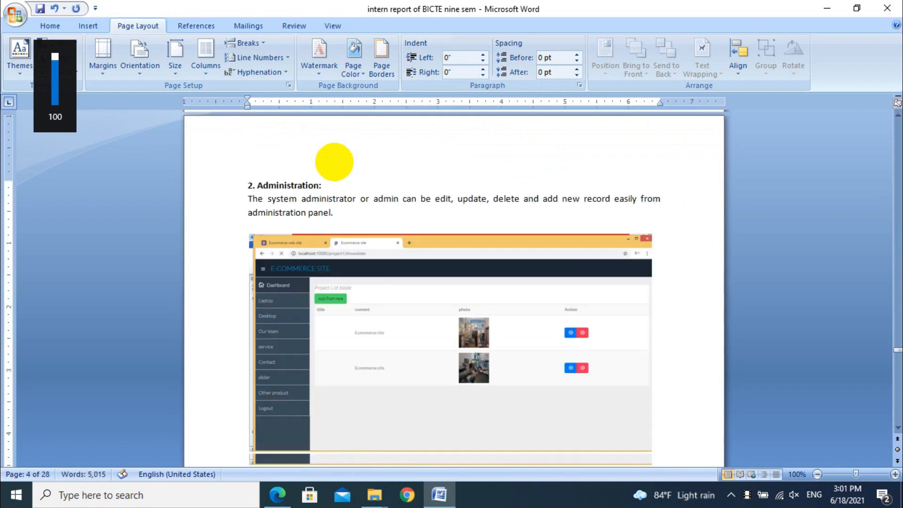
pyautogui.click(494, 184)
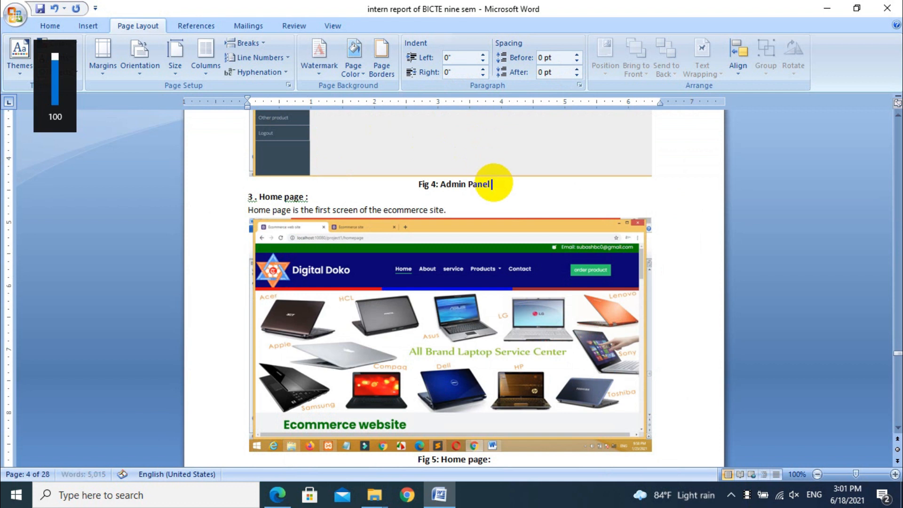
pyautogui.press('BackSpace')
pyautogui.press('BackSpace')
pyautogui.press('BackSpace')
pyautogui.press('BackSpace')
pyautogui.press('BackSpace')
pyautogui.press('BackSpace')
pyautogui.press('BackSpace')
pyautogui.press('BackSpace')
pyautogui.press('BackSpace')
pyautogui.press('BackSpace')
pyautogui.press('BackSpace')
pyautogui.press('BackSpace')
pyautogui.press('BackSpace')
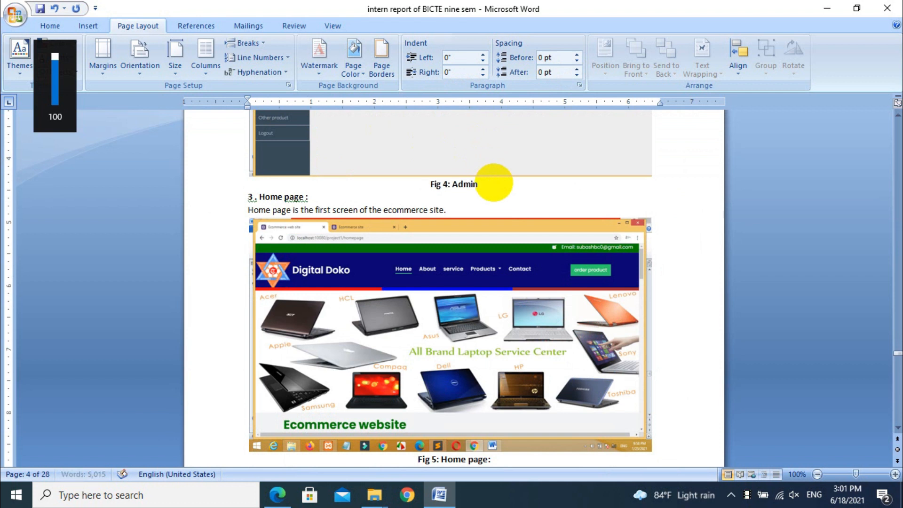
pyautogui.press('BackSpace')
pyautogui.press('BackSpace')
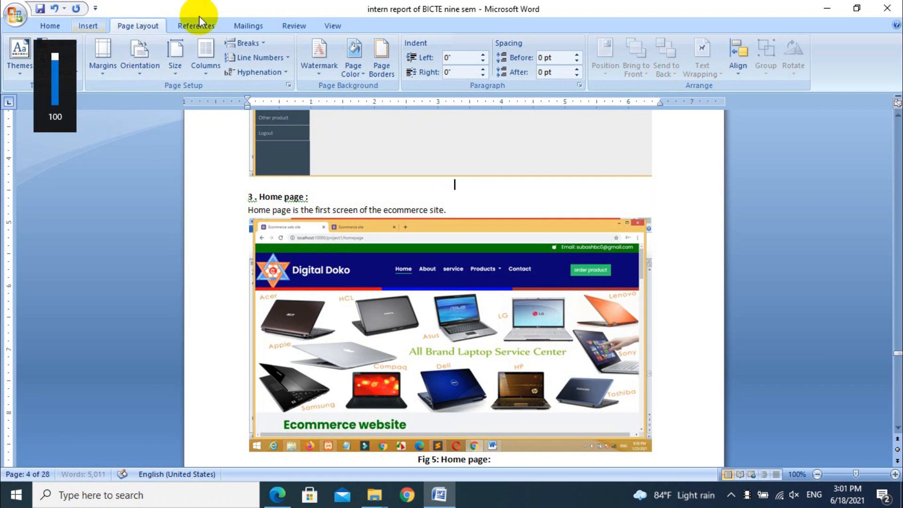
# Insert the figure caption "Figure 4:Admin Panel" below the admin panel screenshot and center it
pyautogui.click(207, 26)
pyautogui.click(367, 64)
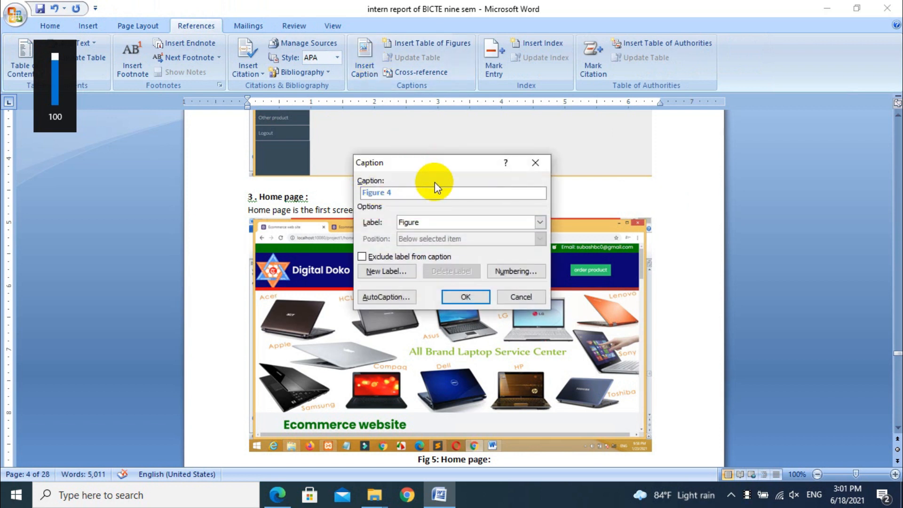
pyautogui.write(':')
pyautogui.moveTo(438, 166); pyautogui.dragTo(495, 234)
pyautogui.write('Ad')
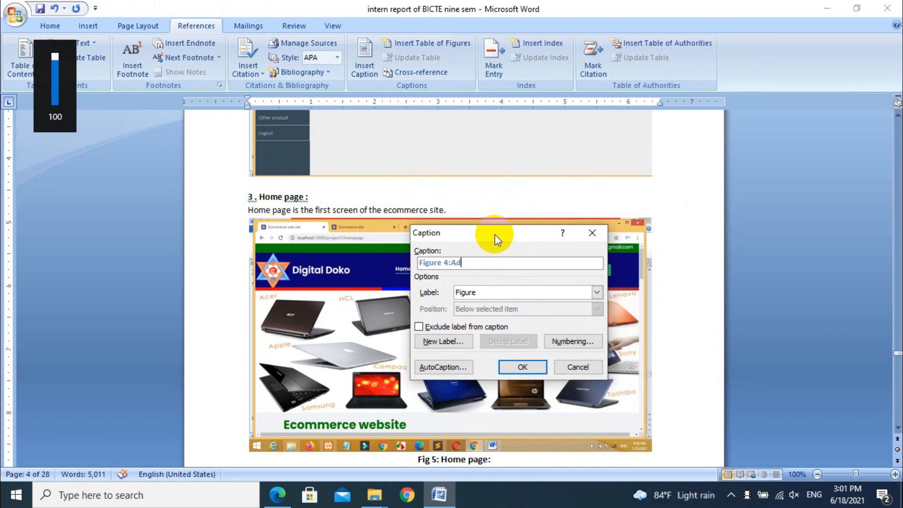
pyautogui.write('min Panel')
pyautogui.press('Return')
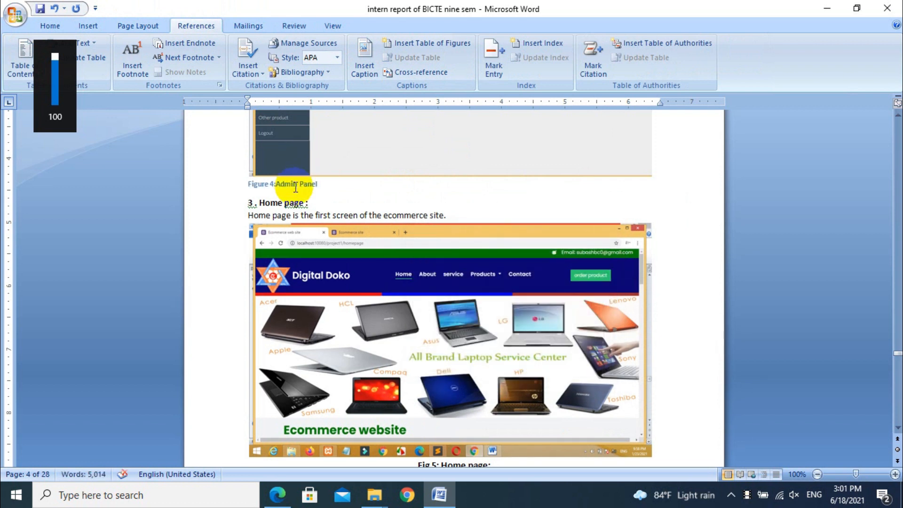
pyautogui.hotkey('ctrl', 'e')
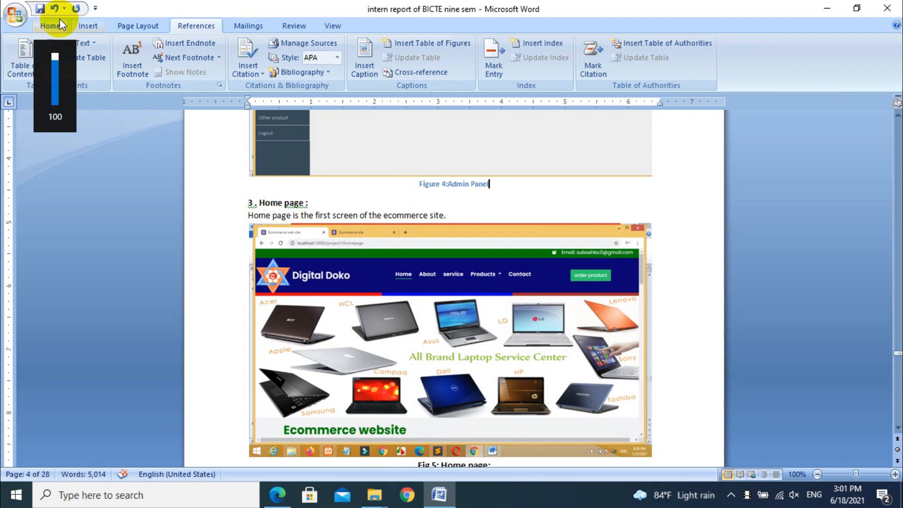
# Format the "Figure 4:Admin Panel" caption in black at 12 pt
pyautogui.click(57, 22)
pyautogui.moveTo(490, 183); pyautogui.dragTo(418, 181)
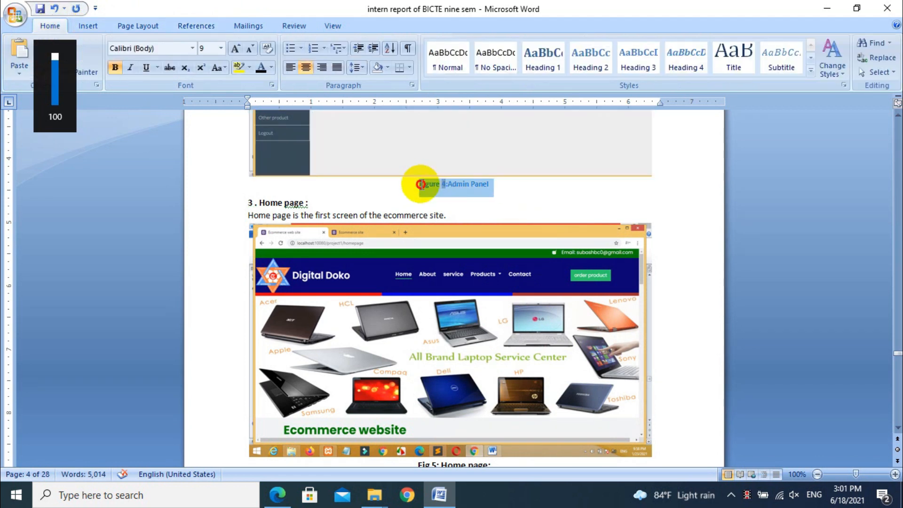
pyautogui.click(260, 69)
pyautogui.click(220, 47)
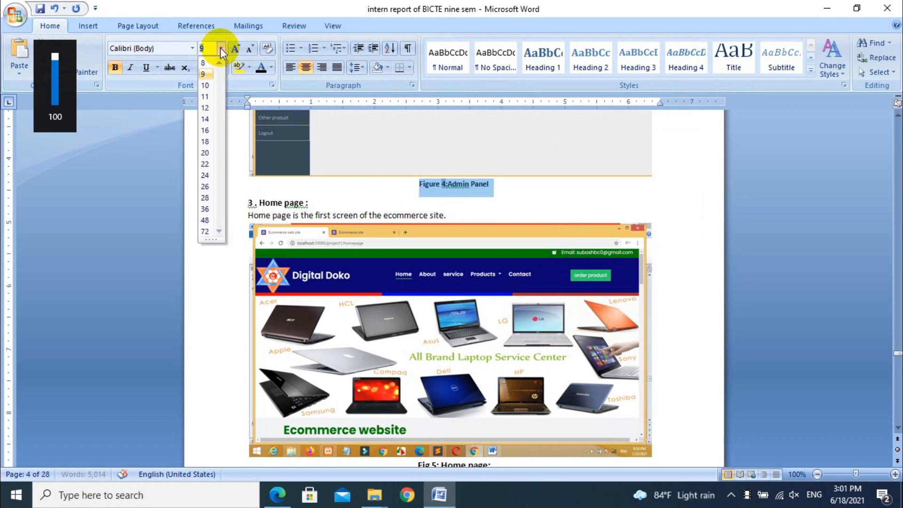
pyautogui.click(205, 107)
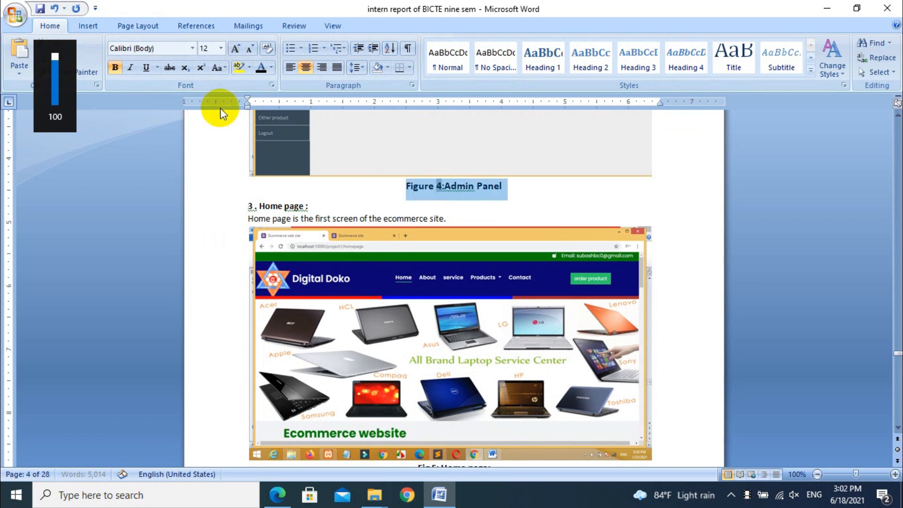
# Delete the old "Fig 5: Home page:" line below the home page screenshot and start the "4. Our Product:" section on a new page
pyautogui.click(663, 287)
pyautogui.press('Down')
pyautogui.press('Down')
pyautogui.press('Down')
pyautogui.press('Down')
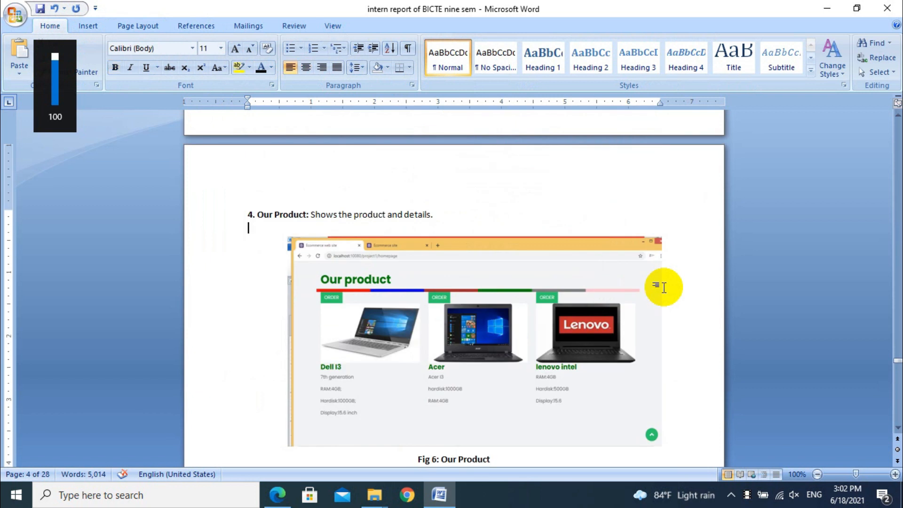
pyautogui.scroll(10, 635, 294)
pyautogui.click(497, 376)
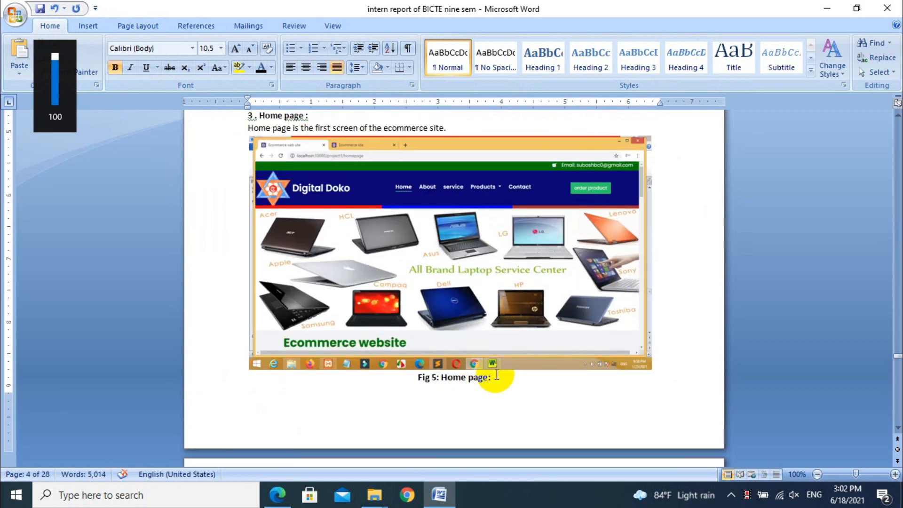
pyautogui.moveTo(494, 376); pyautogui.dragTo(420, 377)
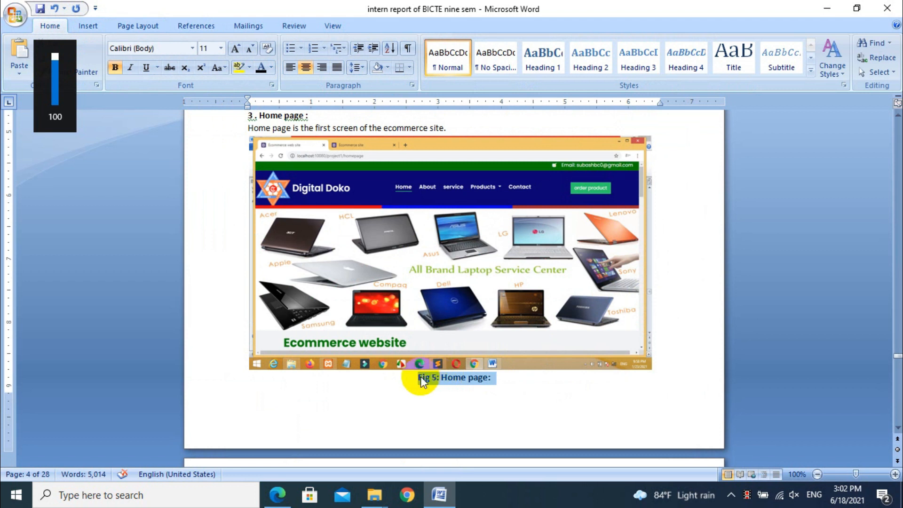
pyautogui.press('Delete')
pyautogui.press('Delete')
pyautogui.hotkey('ctrl', 'Return')
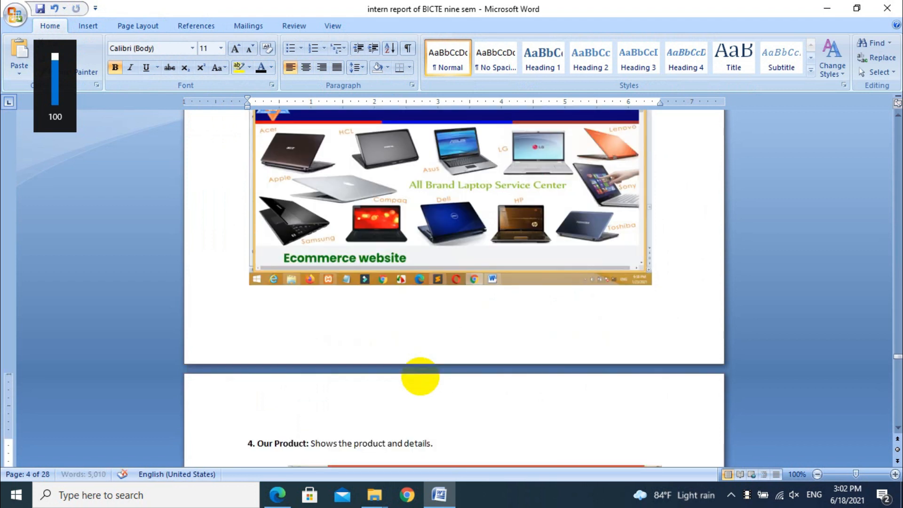
# Insert the figure caption "Figure 5:All Product" on the blank line below the home page screenshot
pyautogui.click(410, 297)
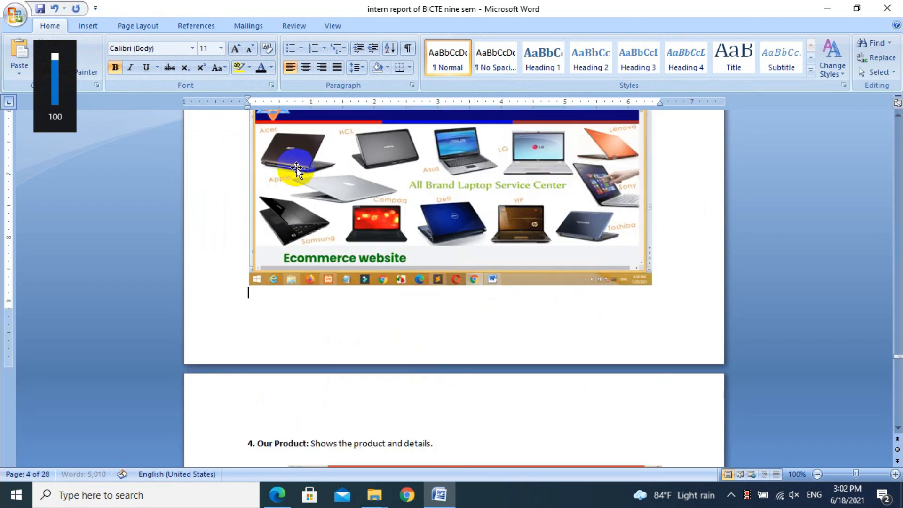
pyautogui.click(179, 26)
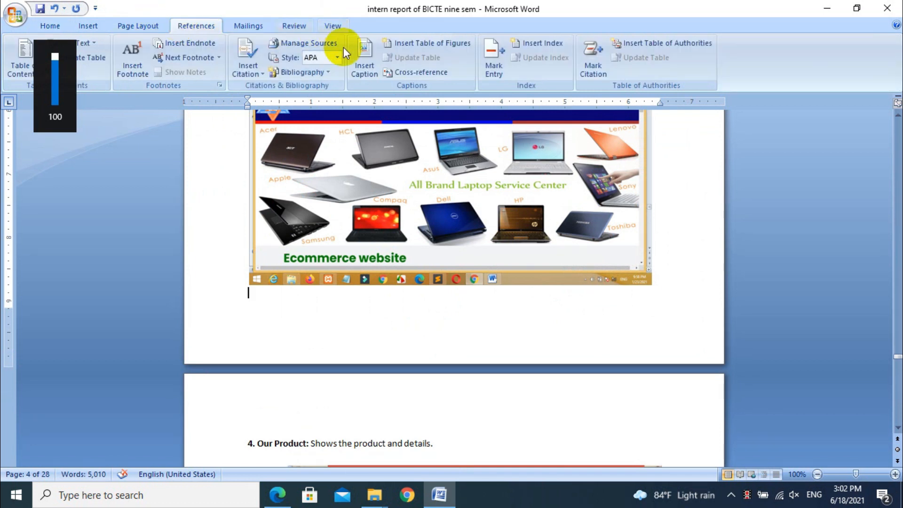
pyautogui.click(364, 70)
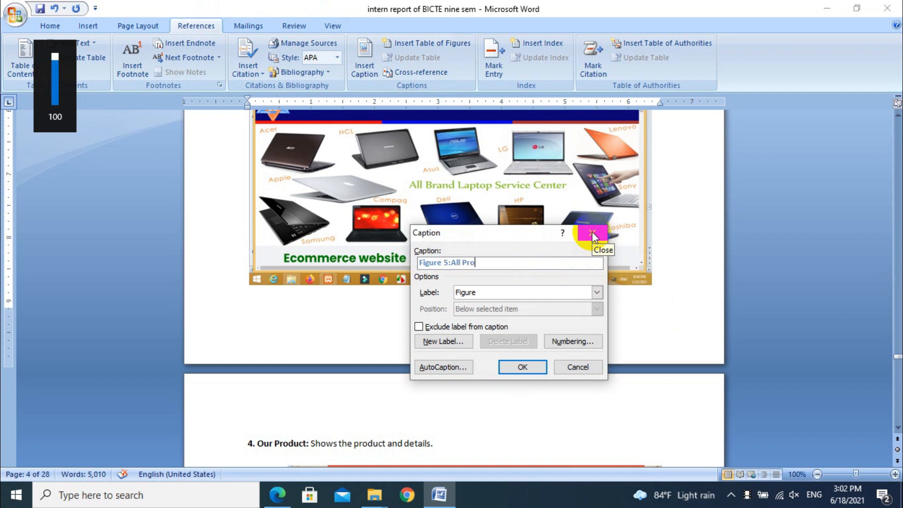
pyautogui.write('duct')
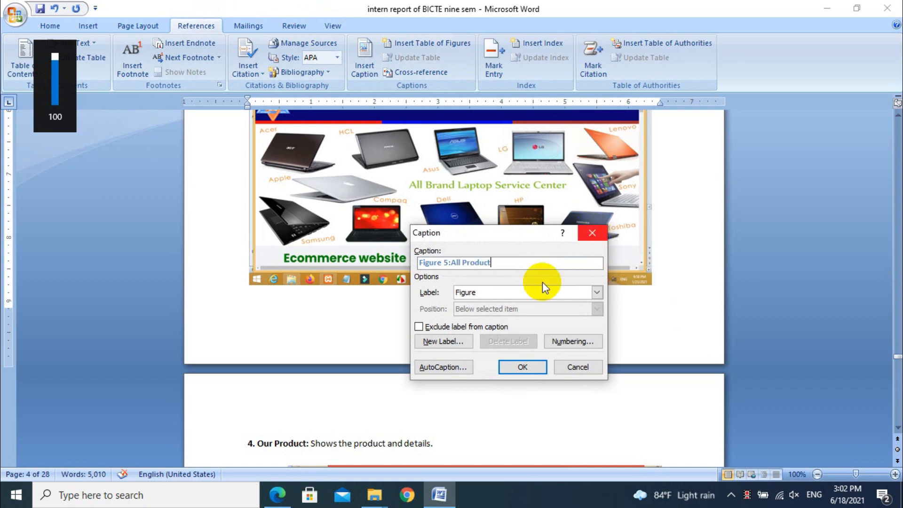
pyautogui.click(522, 368)
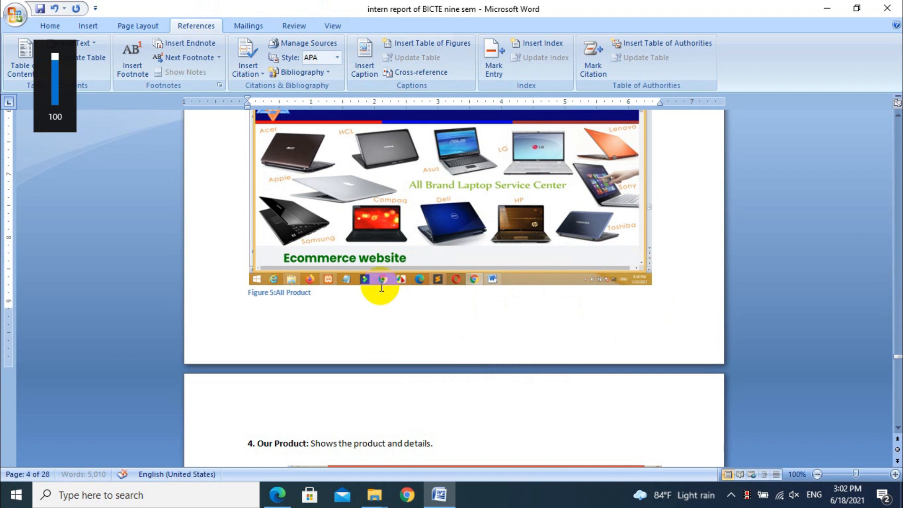
# Center the "Figure 5:All Product" caption and format it in black at 12 pt
pyautogui.moveTo(314, 293); pyautogui.dragTo(243, 293)
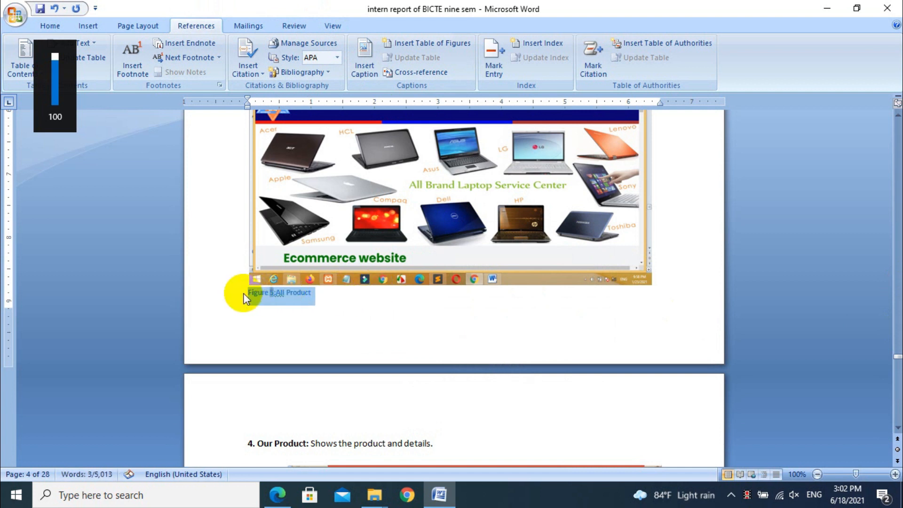
pyautogui.hotkey('ctrl', 'e')
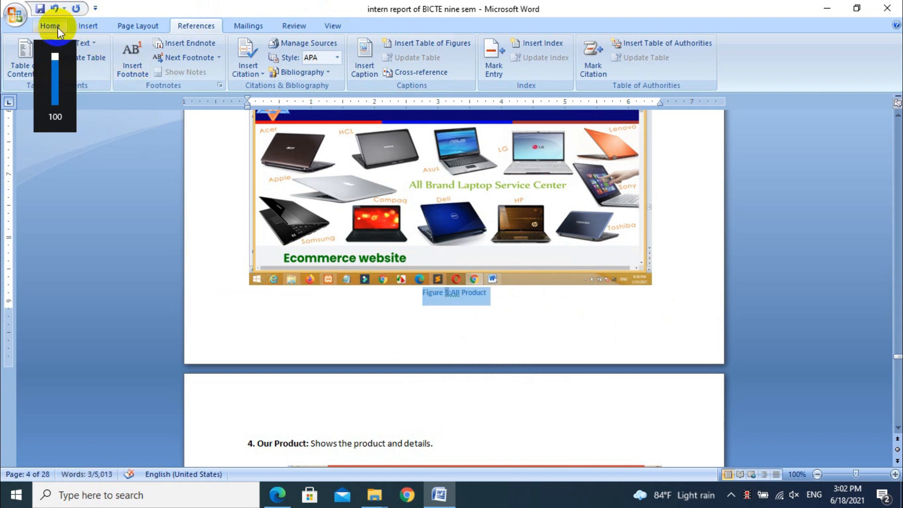
pyautogui.click(50, 25)
pyautogui.click(257, 69)
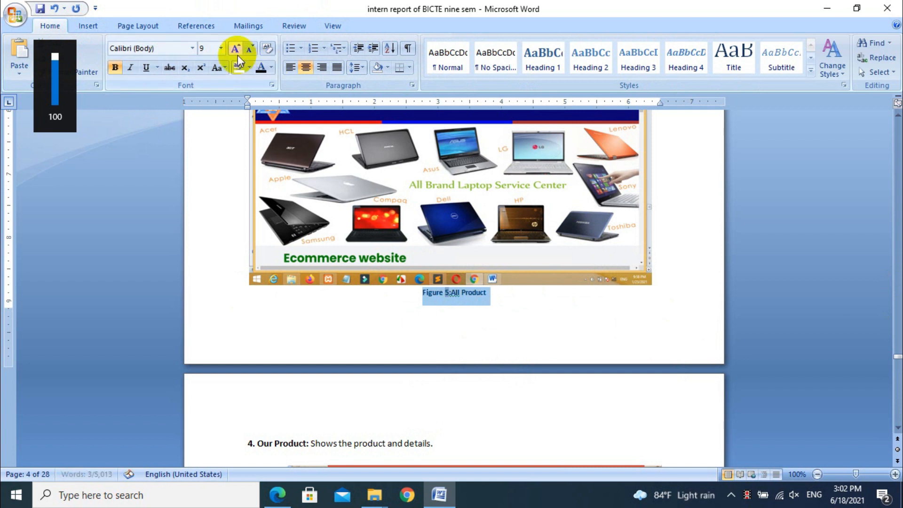
pyautogui.click(220, 49)
pyautogui.click(210, 108)
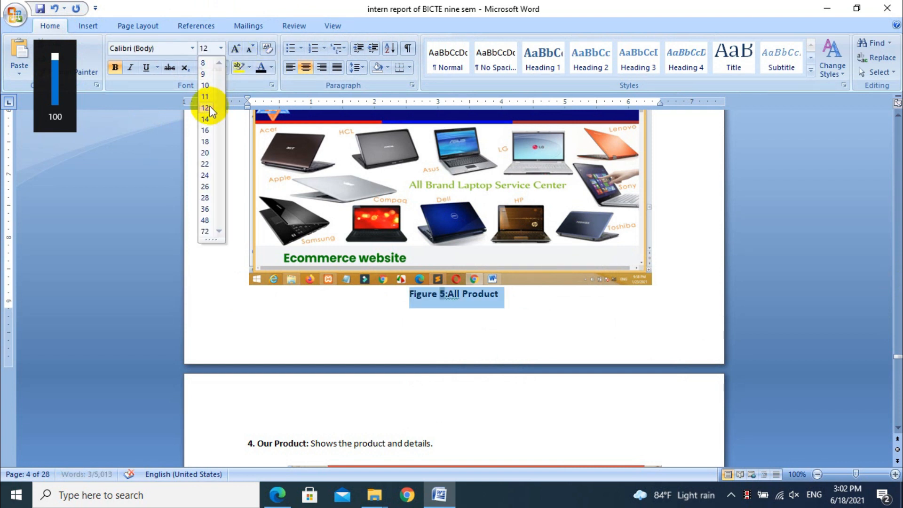
# Delete the old "Fig 6: Our Product" text below the product screenshot
pyautogui.click(471, 413)
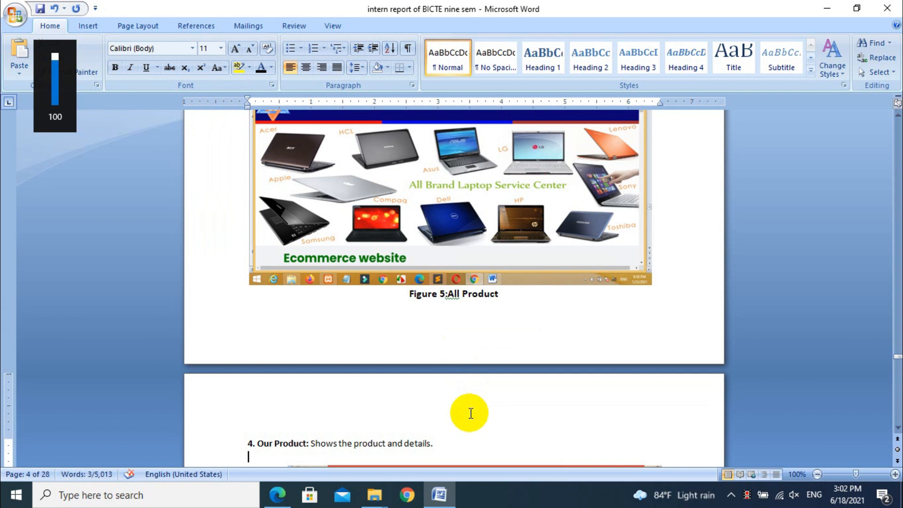
pyautogui.scroll(-20, 470, 413)
pyautogui.scroll(4, 471, 413)
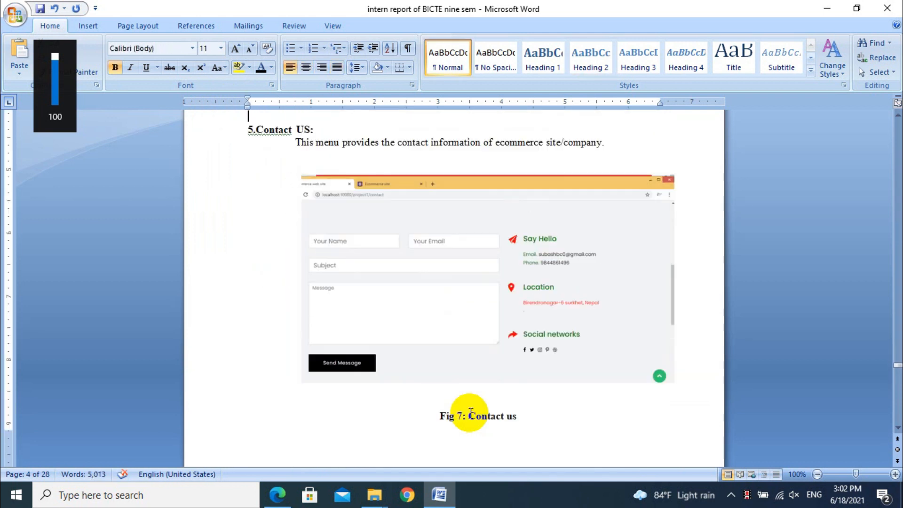
pyautogui.scroll(15, 471, 413)
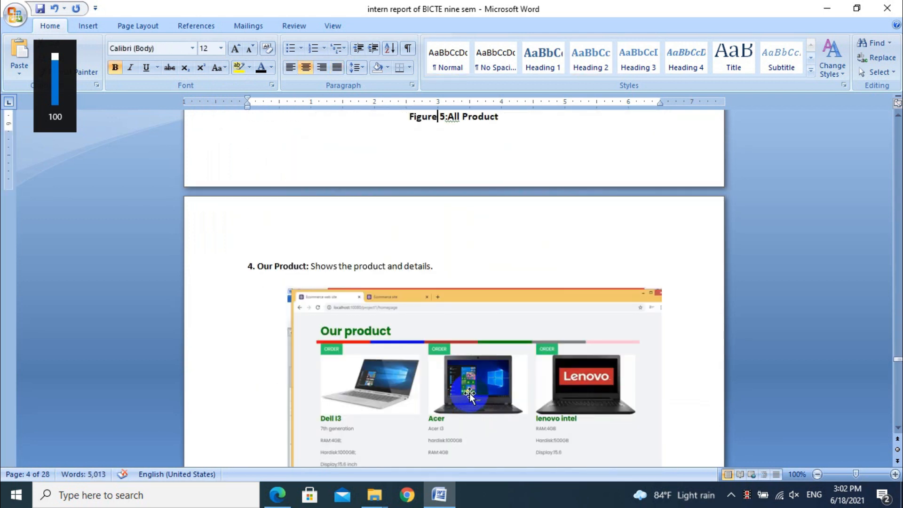
pyautogui.scroll(-4, 471, 398)
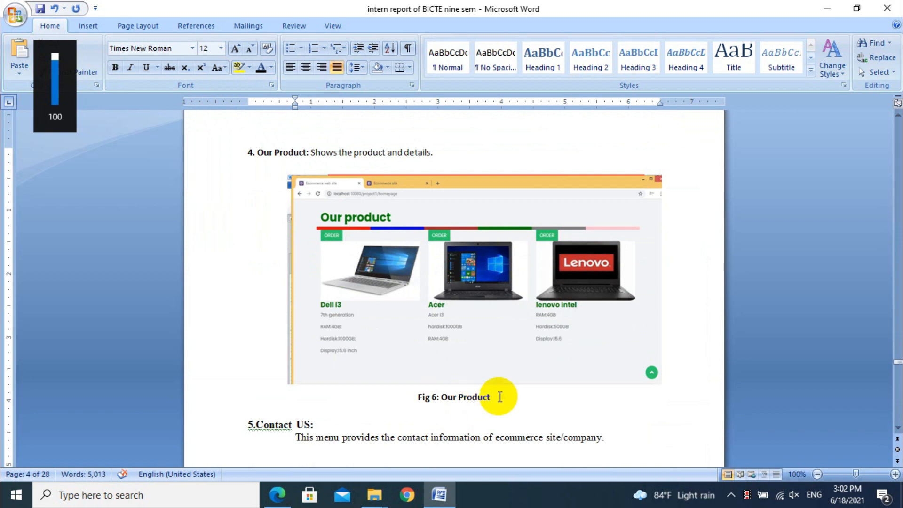
pyautogui.moveTo(497, 397); pyautogui.dragTo(414, 399)
pyautogui.press('Delete')
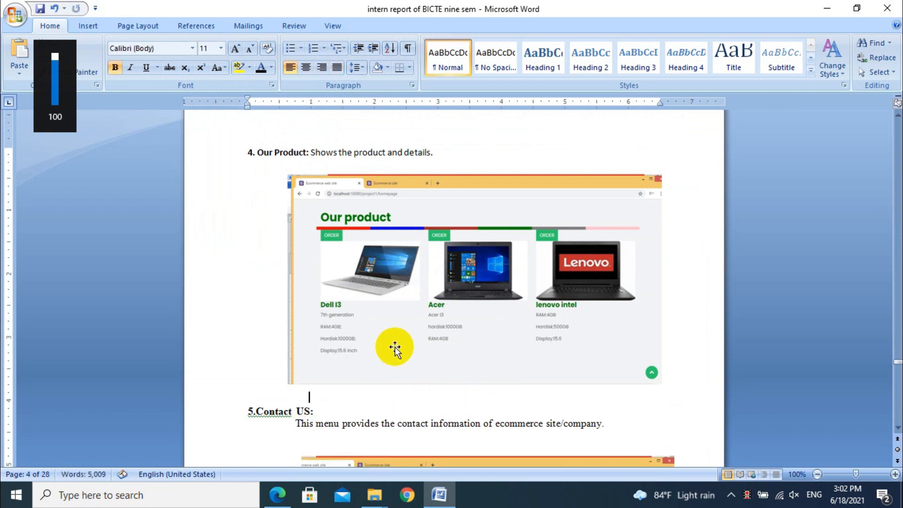
# Insert the figure caption "Figure 6:Our Product" below the product screenshot
pyautogui.click(186, 29)
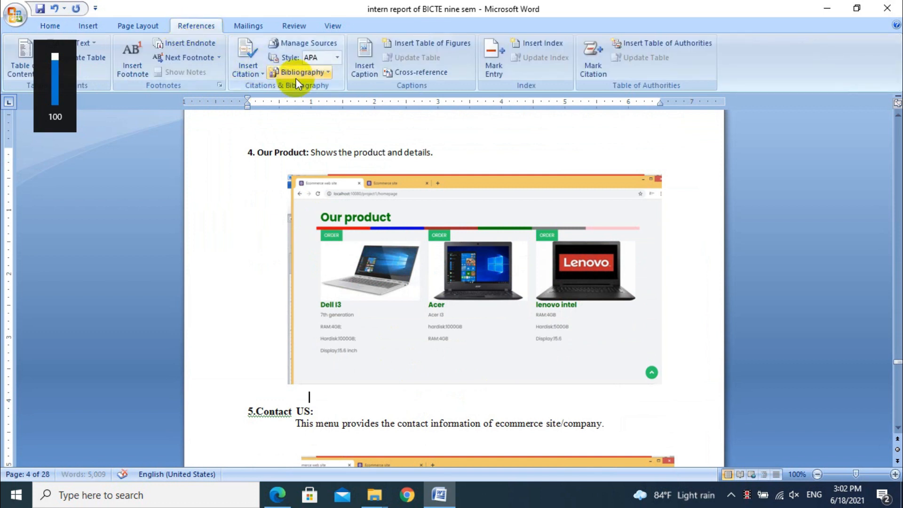
pyautogui.click(248, 61)
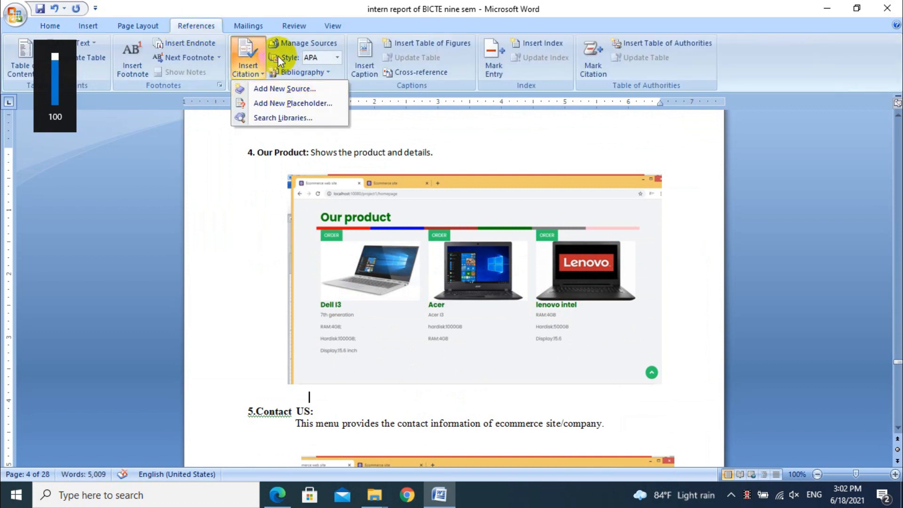
pyautogui.click(374, 62)
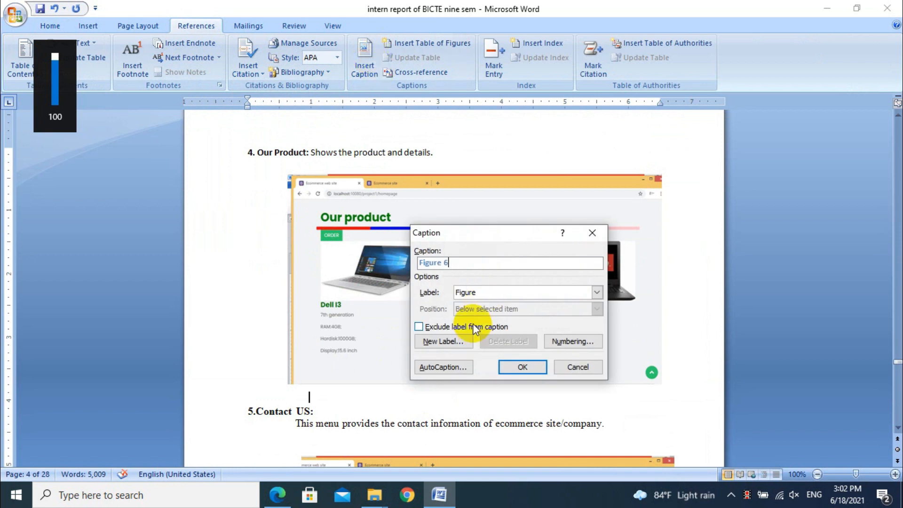
pyautogui.write(':')
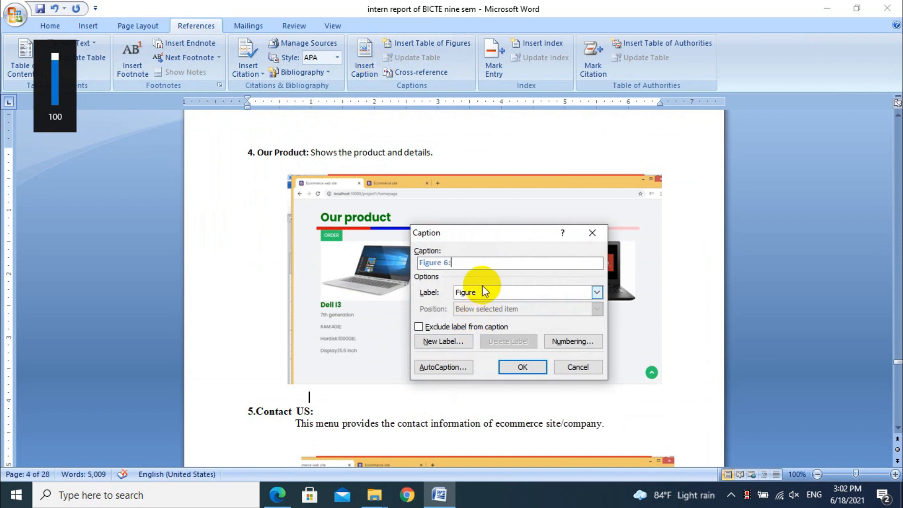
pyautogui.write('Our Product')
pyautogui.click(522, 367)
# Format the "Figure 6:Our Product" caption in black at 12 pt and center it
pyautogui.moveTo(399, 397); pyautogui.dragTo(282, 396)
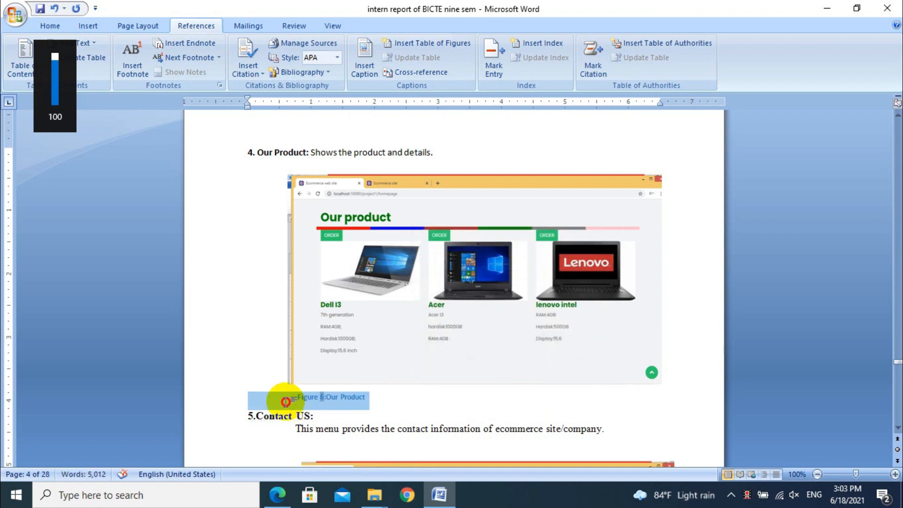
pyautogui.click(63, 24)
pyautogui.click(261, 68)
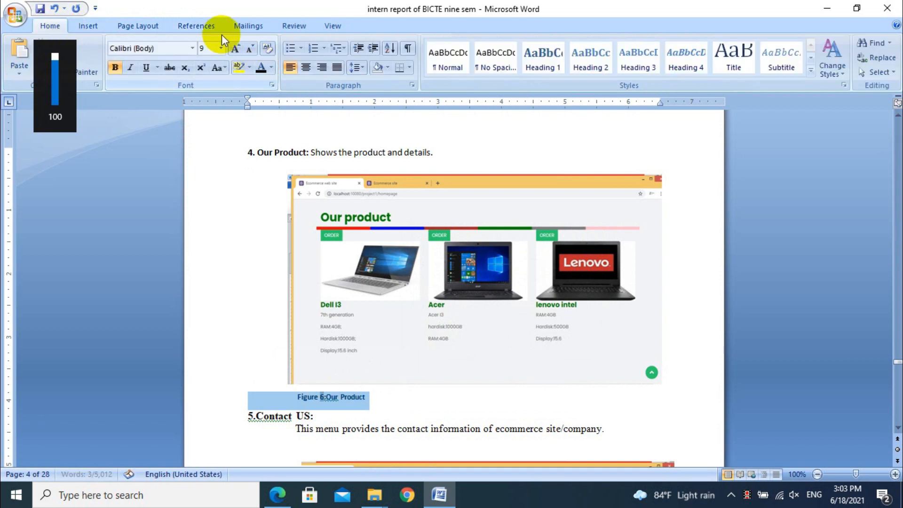
pyautogui.click(221, 48)
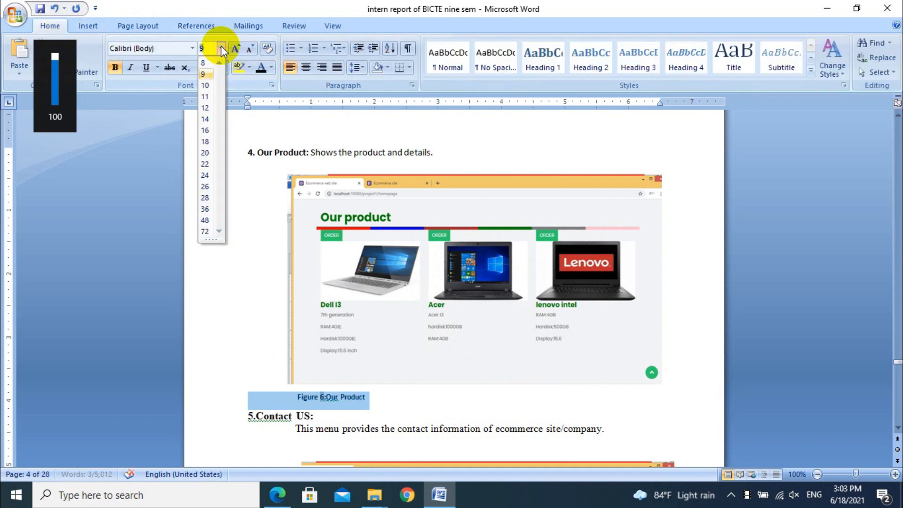
pyautogui.click(210, 108)
pyautogui.hotkey('ctrl', 'e')
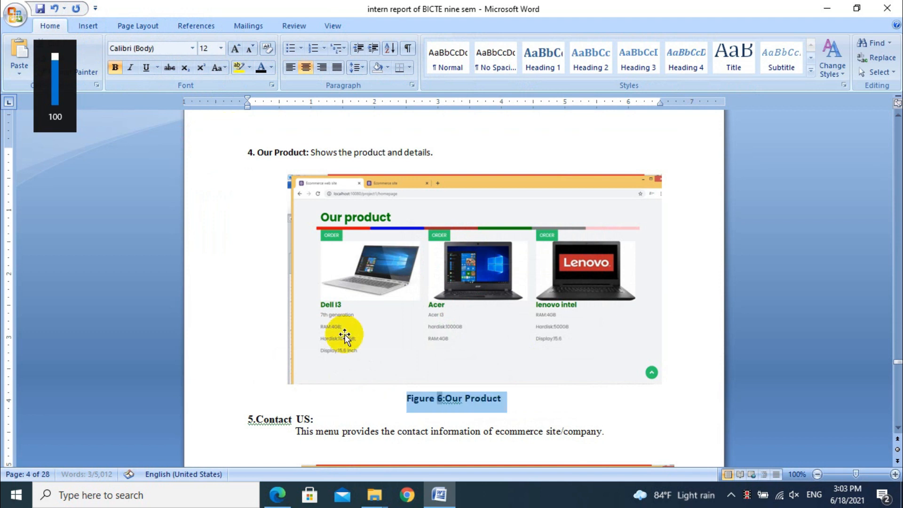
# Insert the figure caption "Figure 7:Contact us" below the contact page screenshot in the Contact US section
pyautogui.click(345, 431)
pyautogui.press('Down')
pyautogui.press('Down')
pyautogui.press('Down')
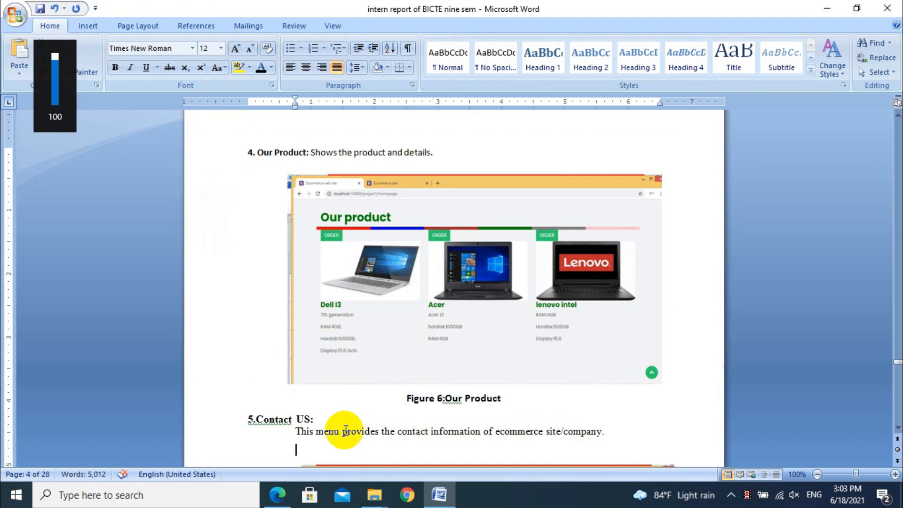
pyautogui.moveTo(506, 455); pyautogui.dragTo(525, 454)
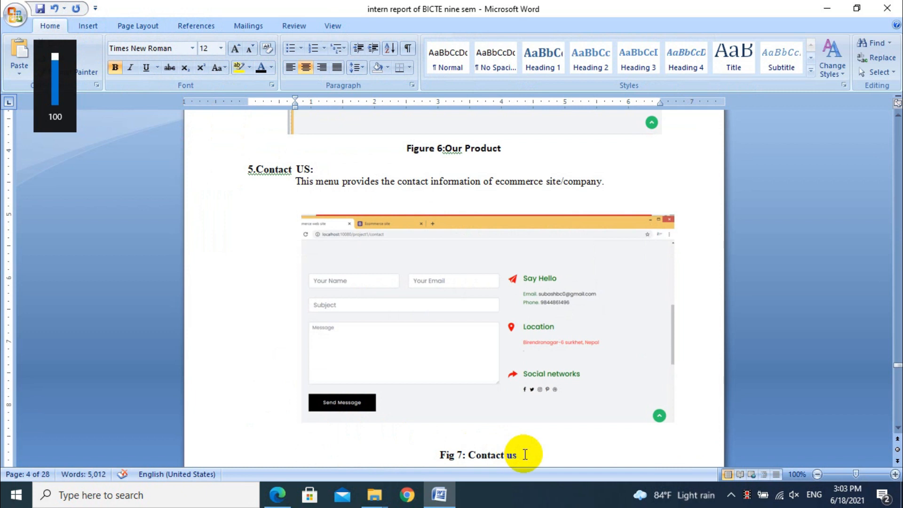
pyautogui.click(485, 442)
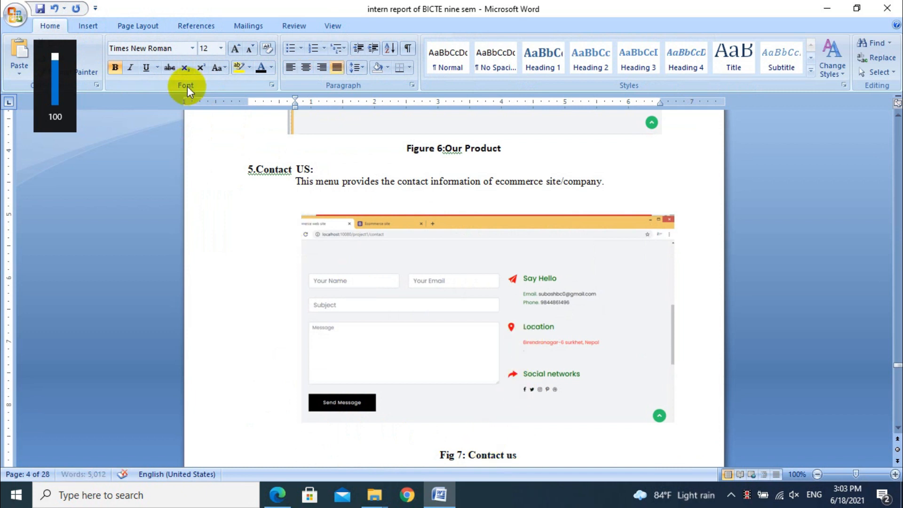
pyautogui.click(199, 26)
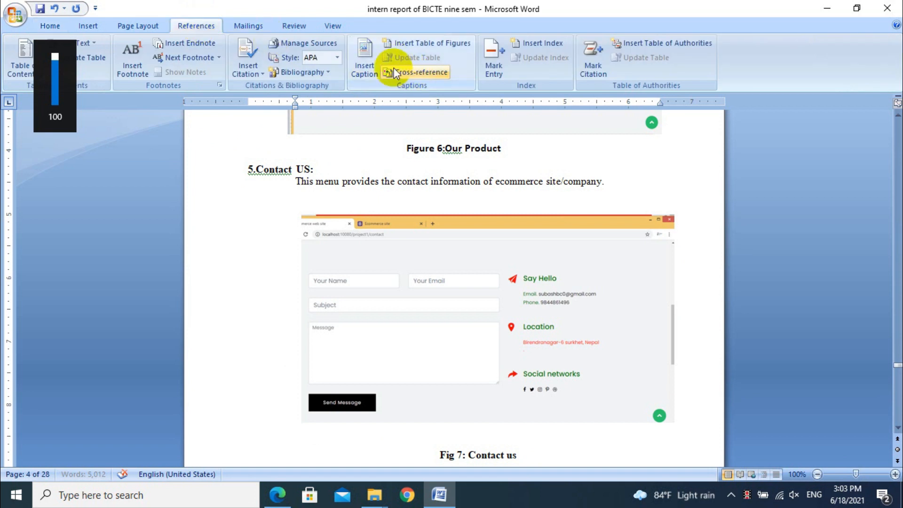
pyautogui.click(371, 63)
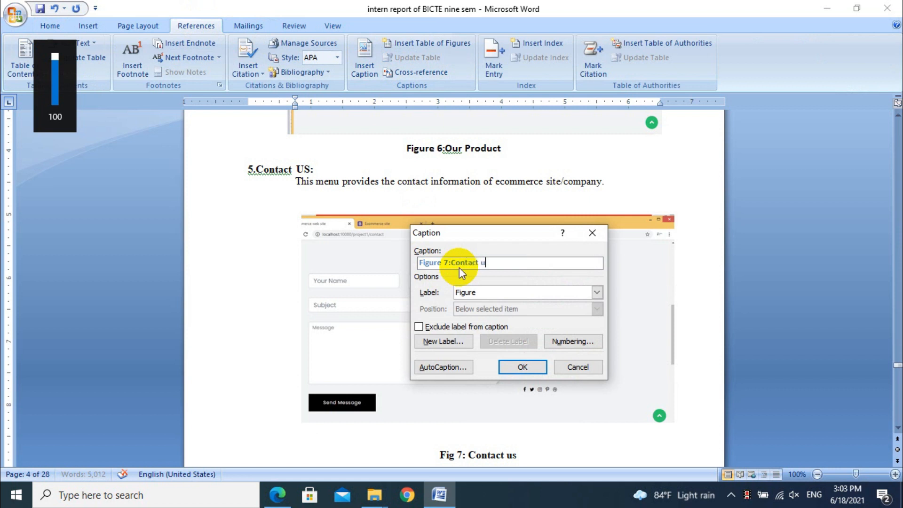
pyautogui.write(':Contact us')
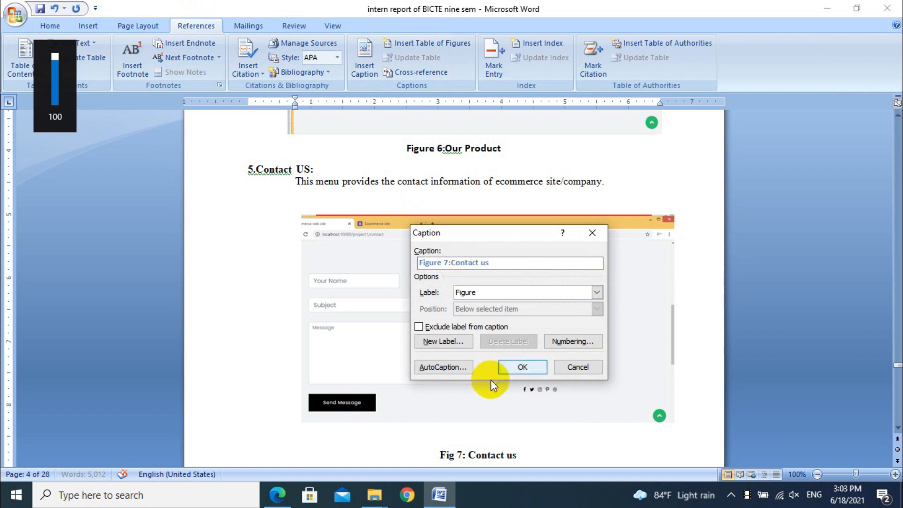
pyautogui.click(522, 367)
# Format the "Figure 7:Contact us" caption in black at 12 pt and center it
pyautogui.moveTo(335, 436); pyautogui.dragTo(249, 436)
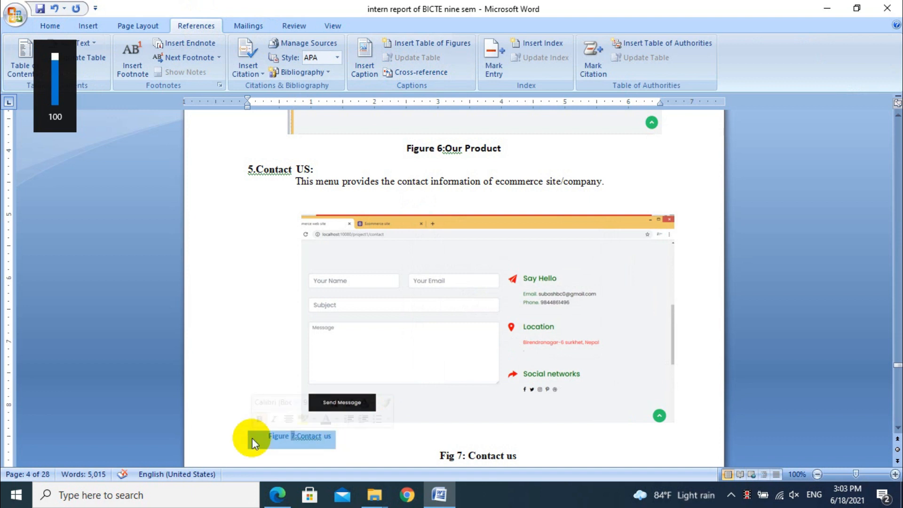
pyautogui.click(61, 25)
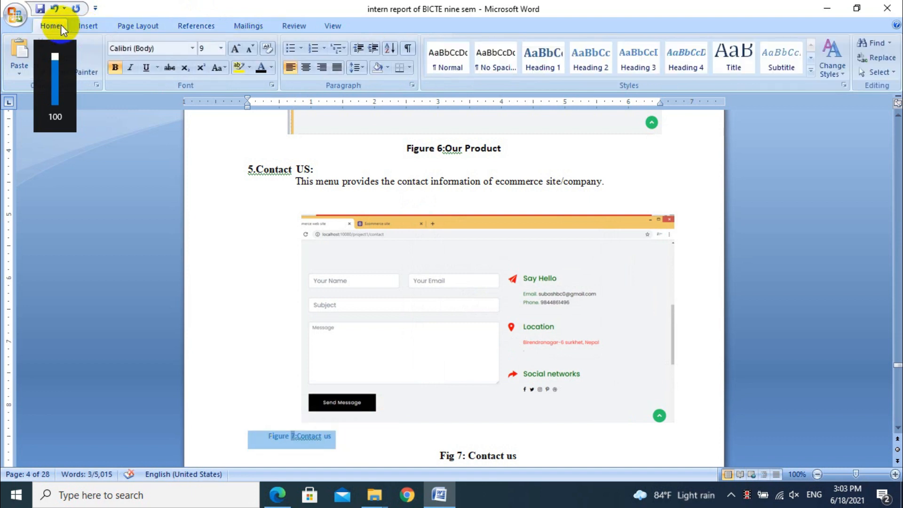
pyautogui.click(220, 48)
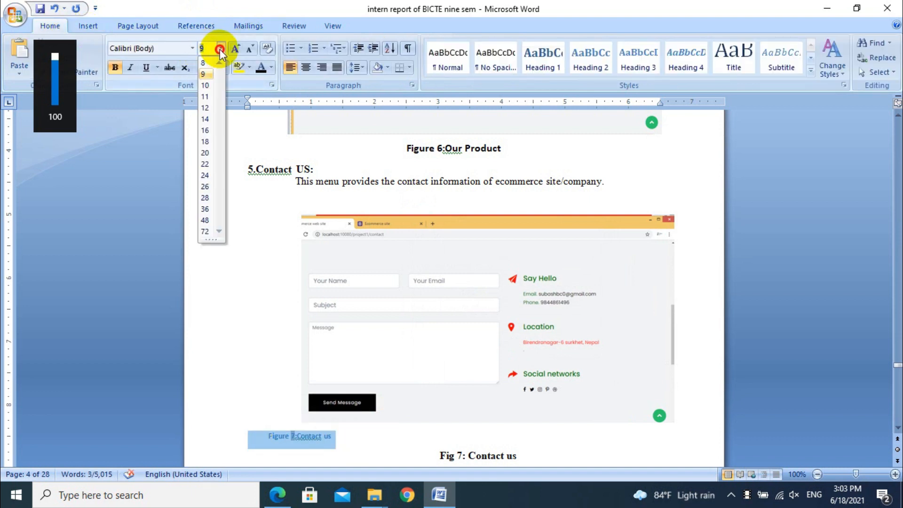
pyautogui.click(204, 107)
pyautogui.click(261, 69)
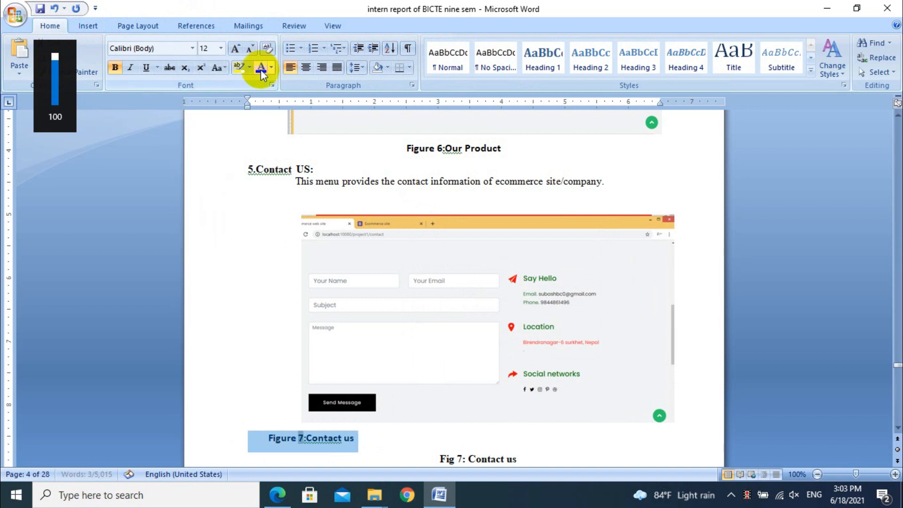
pyautogui.hotkey('ctrl', 'e')
# Delete the old "Fig 7: Contact us" text below the new caption
pyautogui.moveTo(529, 459); pyautogui.dragTo(412, 466)
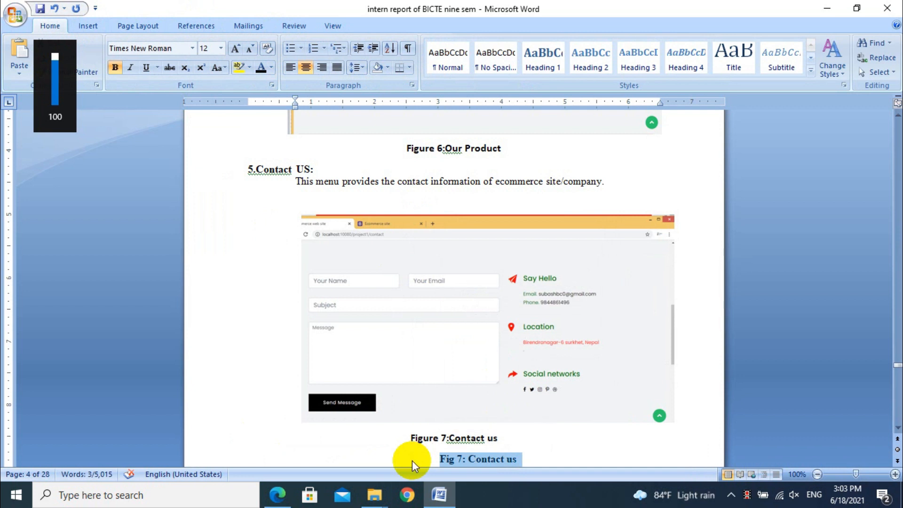
pyautogui.press('Delete')
# Look through the rest of the report, from section 3.4 to the conclusion chapter, for further figures that need captions
pyautogui.scroll(-9, 414, 461)
pyautogui.click(433, 371)
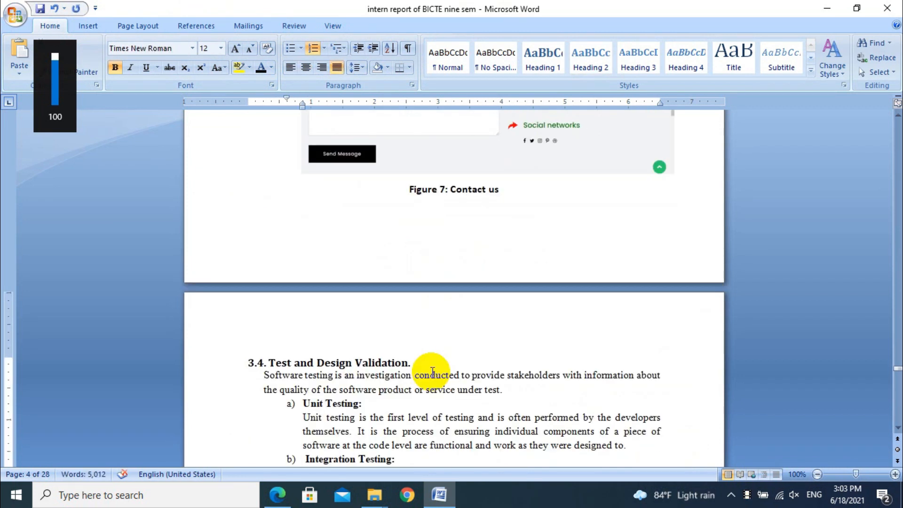
pyautogui.press('Down')
pyautogui.press('Down')
pyautogui.press('Down')
pyautogui.press('Down')
pyautogui.press('Down')
pyautogui.press('Down')
pyautogui.press('Down')
pyautogui.press('Down')
pyautogui.press('Down')
pyautogui.press('Down')
pyautogui.press('Down')
pyautogui.press('Down')
pyautogui.press('Down')
pyautogui.press('Down')
pyautogui.press('Down')
pyautogui.press('Down')
pyautogui.press('Down')
pyautogui.press('Down')
pyautogui.press('Down')
pyautogui.press('Down')
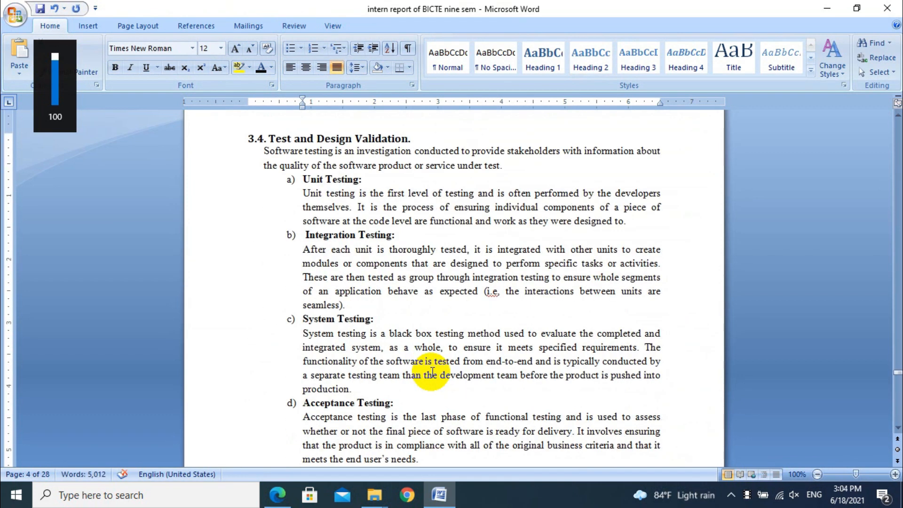
pyautogui.press('Down')
pyautogui.press('Down')
pyautogui.press('Down')
pyautogui.press('Down')
pyautogui.press('Down')
pyautogui.press('Down')
pyautogui.press('Down')
pyautogui.press('Down')
pyautogui.press('Down')
pyautogui.press('Down')
pyautogui.press('Down')
pyautogui.press('Down')
pyautogui.press('Down')
pyautogui.press('Down')
pyautogui.press('Down')
pyautogui.press('Down')
pyautogui.press('Down')
pyautogui.press('Down')
pyautogui.press('Down')
pyautogui.press('Down')
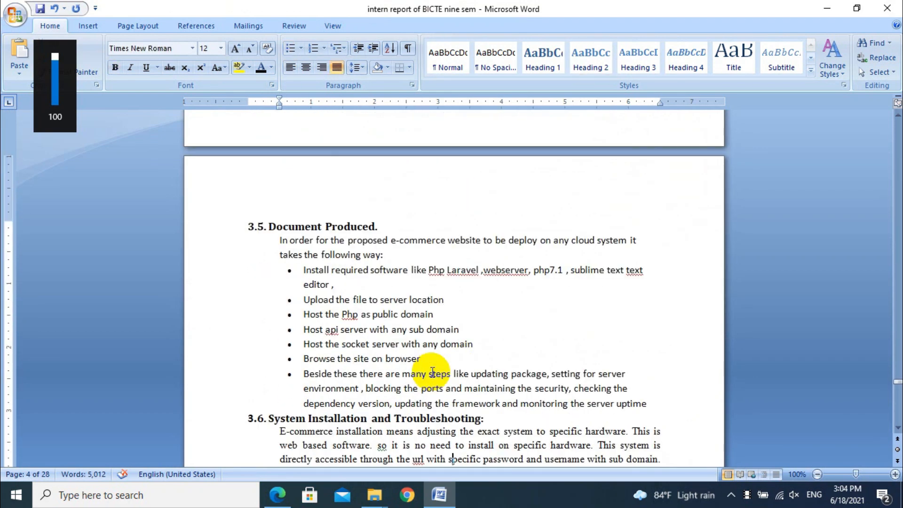
pyautogui.press('Down')
pyautogui.press('Down')
pyautogui.press('Down')
pyautogui.press('Down')
pyautogui.press('Down')
pyautogui.press('Down')
pyautogui.press('Down')
pyautogui.press('Down')
pyautogui.press('Down')
pyautogui.press('Down')
pyautogui.press('Down')
pyautogui.press('Down')
pyautogui.press('Down')
pyautogui.press('Down')
pyautogui.press('Down')
pyautogui.press('Down')
pyautogui.press('Down')
pyautogui.press('Down')
pyautogui.press('Down')
pyautogui.press('Down')
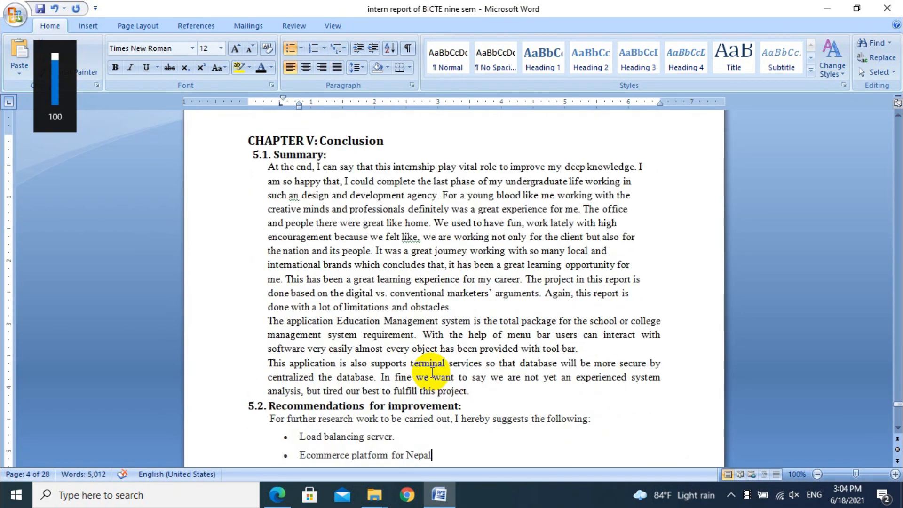
# Insert a table of figures for the Figure captions below the header row on the "List of figures:" page
pyautogui.moveTo(897, 412); pyautogui.dragTo(879, 197)
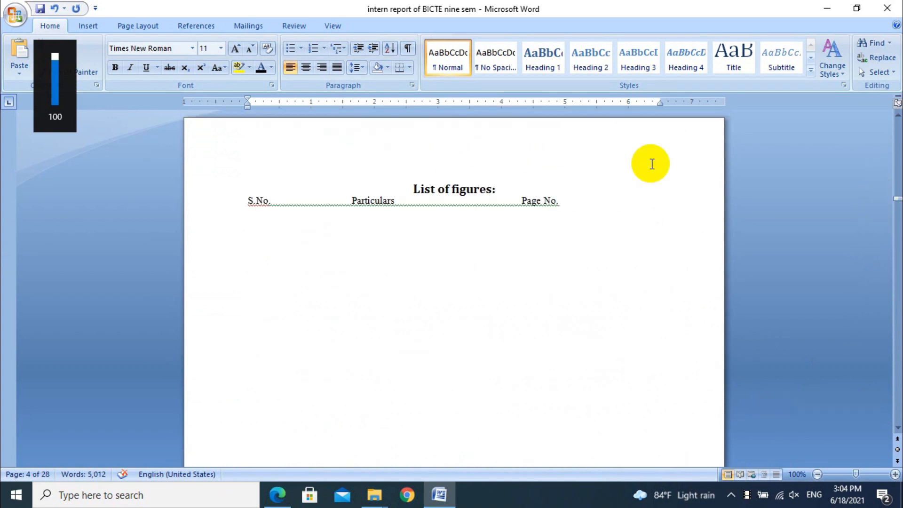
pyautogui.click(268, 221)
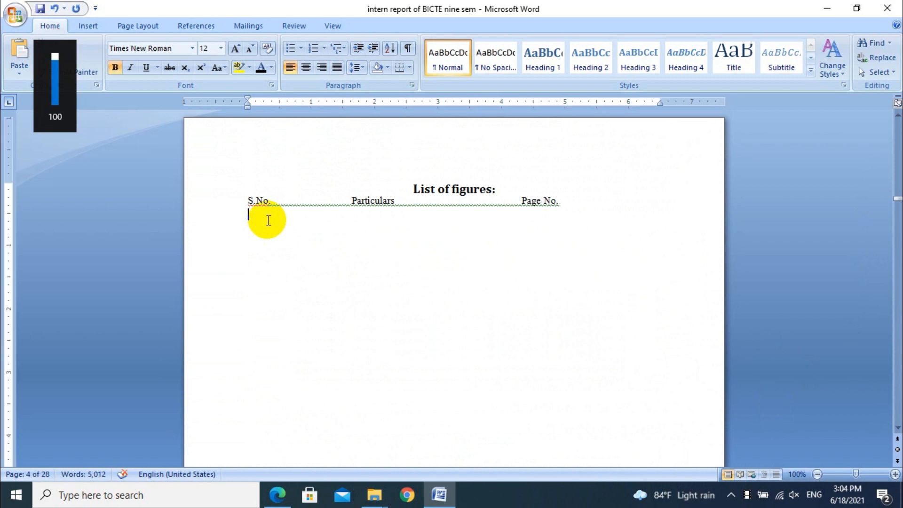
pyautogui.click(194, 21)
pyautogui.click(411, 43)
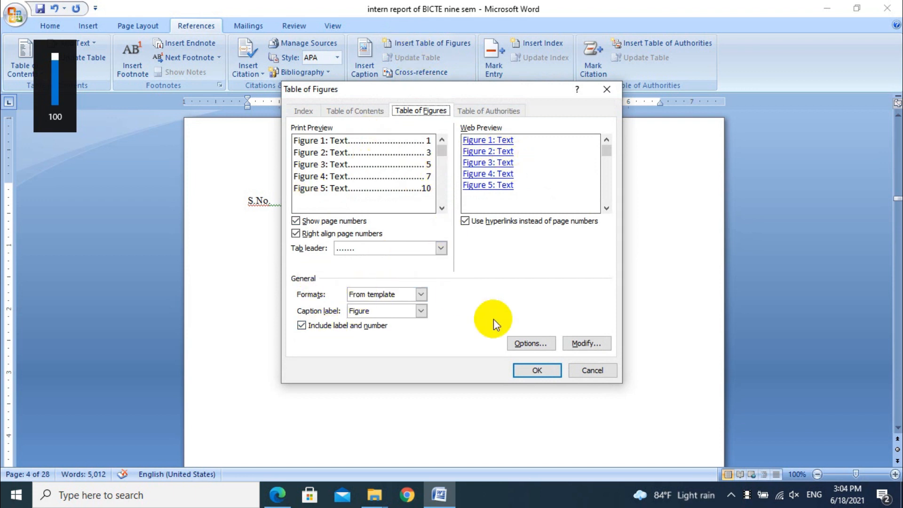
pyautogui.click(536, 371)
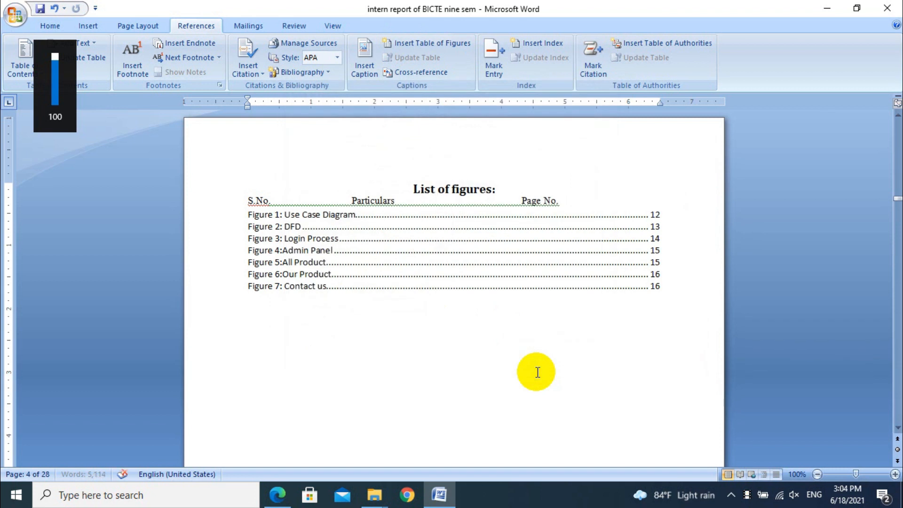